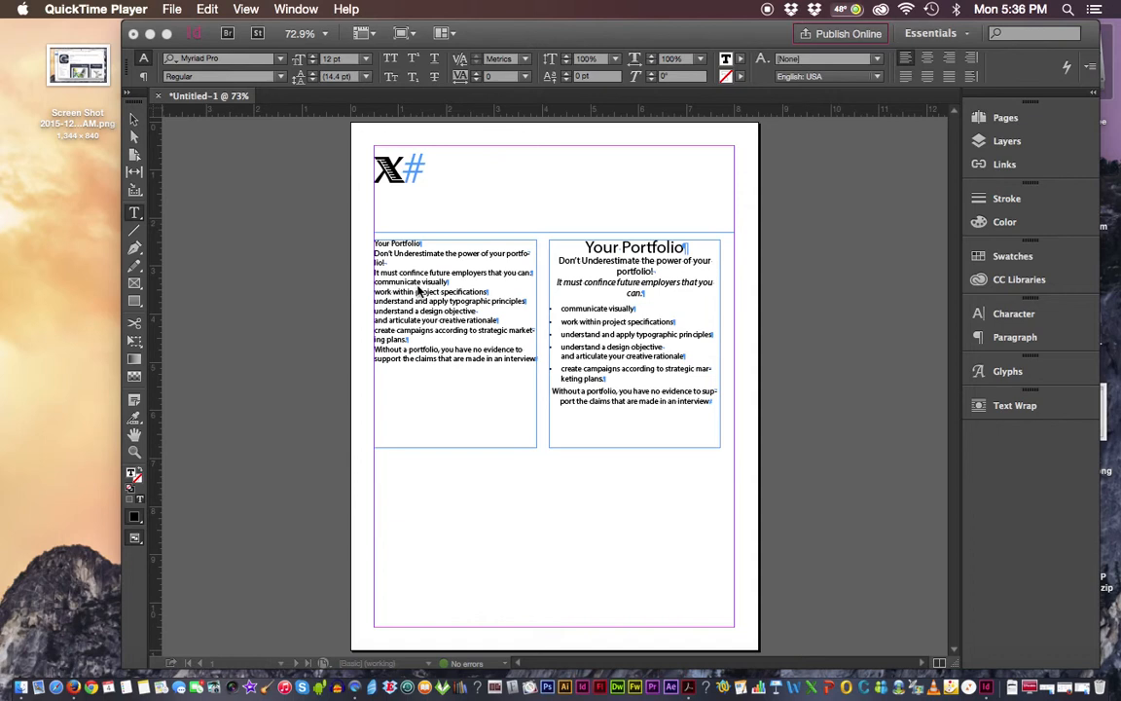
- Highlight the hidden paragraph mark after "work within project specifications" and the line break after "portfolio!" in the left text frame
{"action": "left_click", "coordinate": [418, 290]}
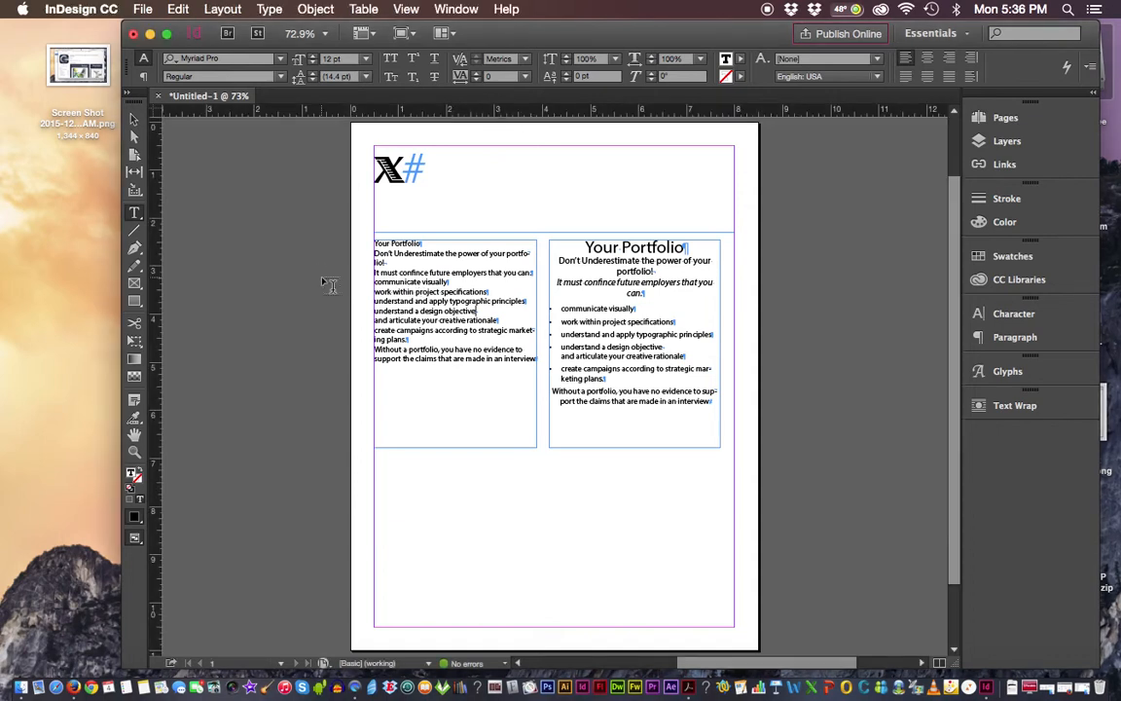
{"action": "key", "text": "super+1"}
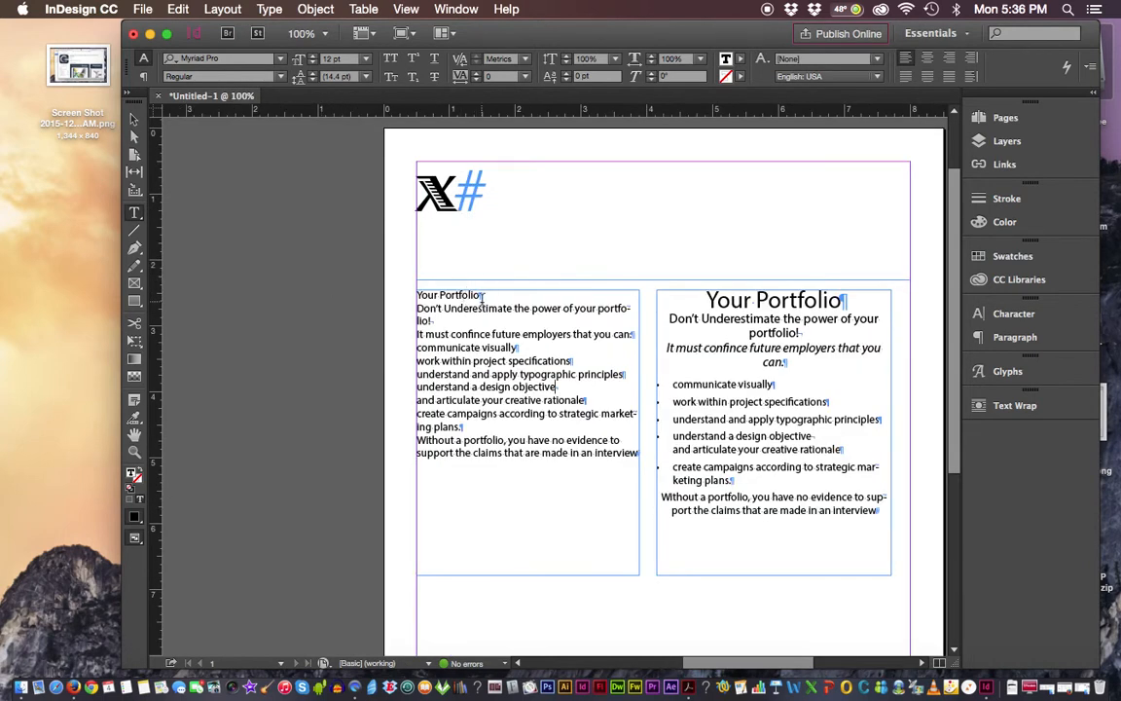
{"action": "key", "text": "super+equal"}
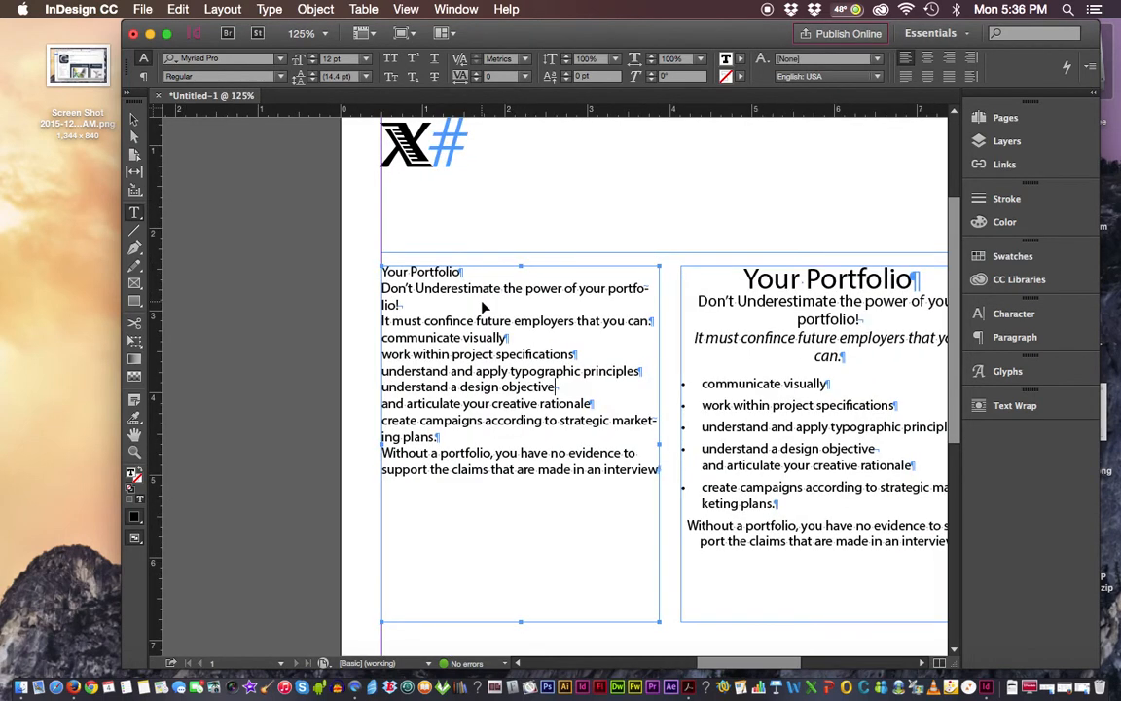
{"action": "left_click", "coordinate": [461, 273]}
{"action": "left_click_drag", "start_coordinate": [499, 336], "coordinate": [591, 355]}
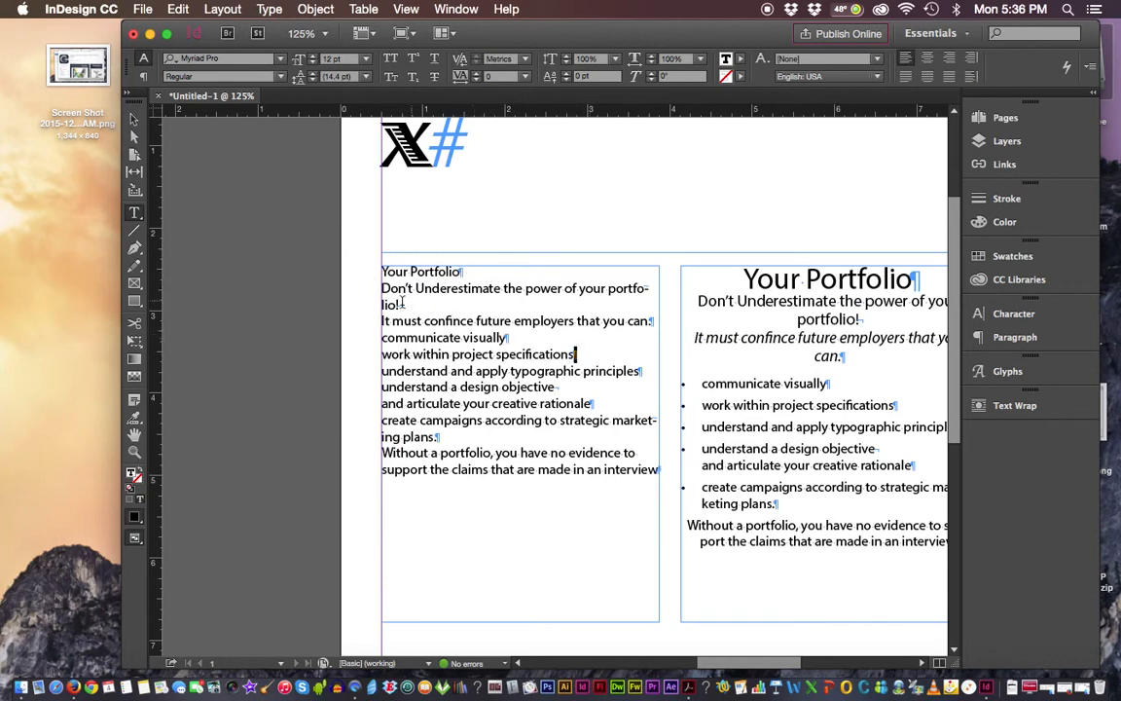
{"action": "left_click_drag", "start_coordinate": [397, 304], "coordinate": [404, 304]}
- Select the "Your Portfolio" heading characters together with the paragraph mark in the left text frame
{"action": "left_click", "coordinate": [385, 273]}
{"action": "left_click_drag", "start_coordinate": [384, 274], "coordinate": [476, 272]}
{"action": "left_click", "coordinate": [495, 271]}
{"action": "left_click_drag", "start_coordinate": [388, 272], "coordinate": [475, 262]}
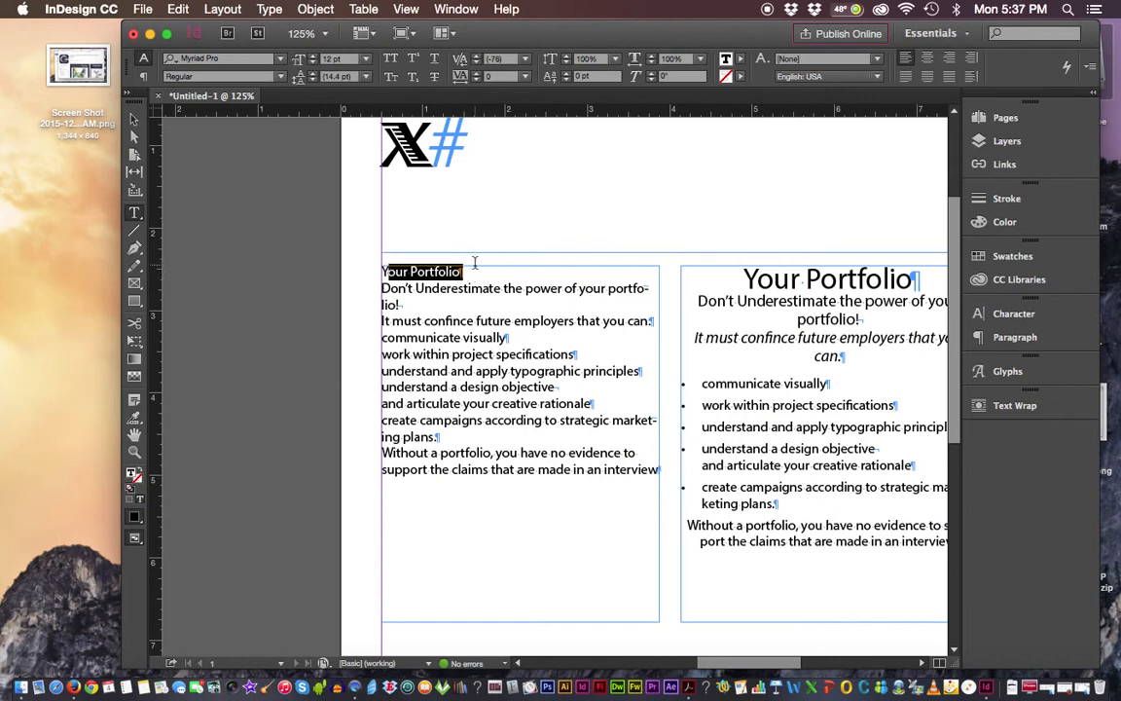
{"action": "double_click", "coordinate": [421, 272]}
{"action": "left_click_drag", "start_coordinate": [396, 271], "coordinate": [493, 268]}
{"action": "left_click", "coordinate": [387, 271]}
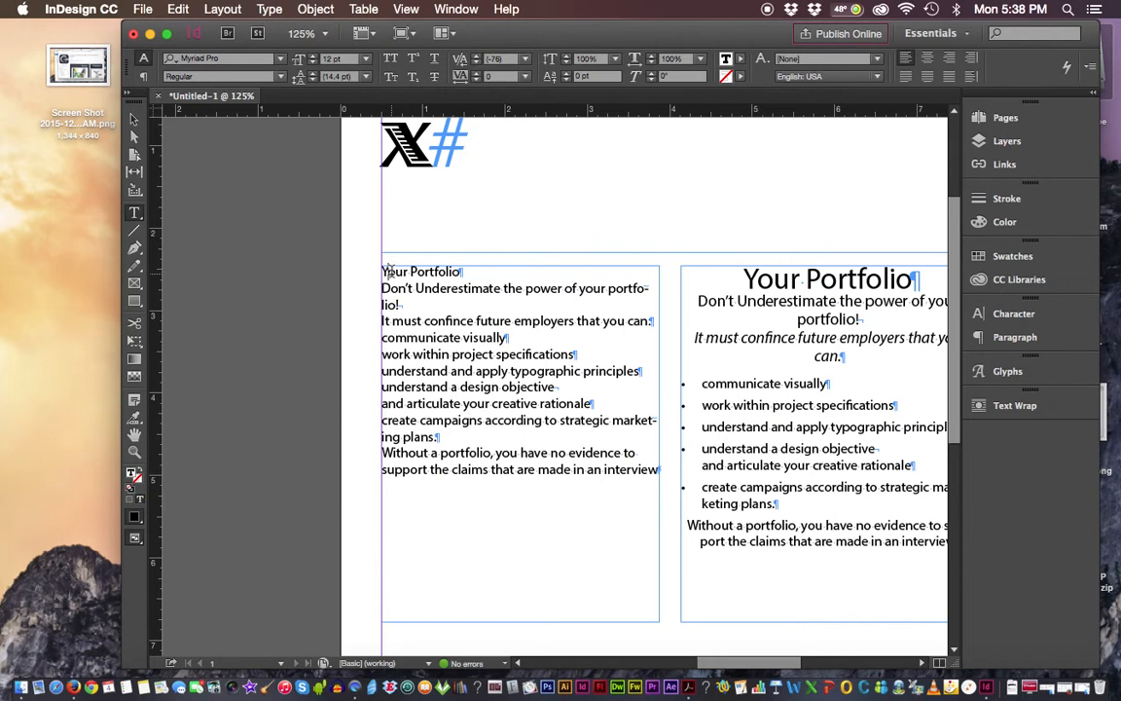
- Select only the word "Your" in the left text frame's heading
{"action": "double_click", "coordinate": [389, 271]}
{"action": "key", "text": "super+equal"}
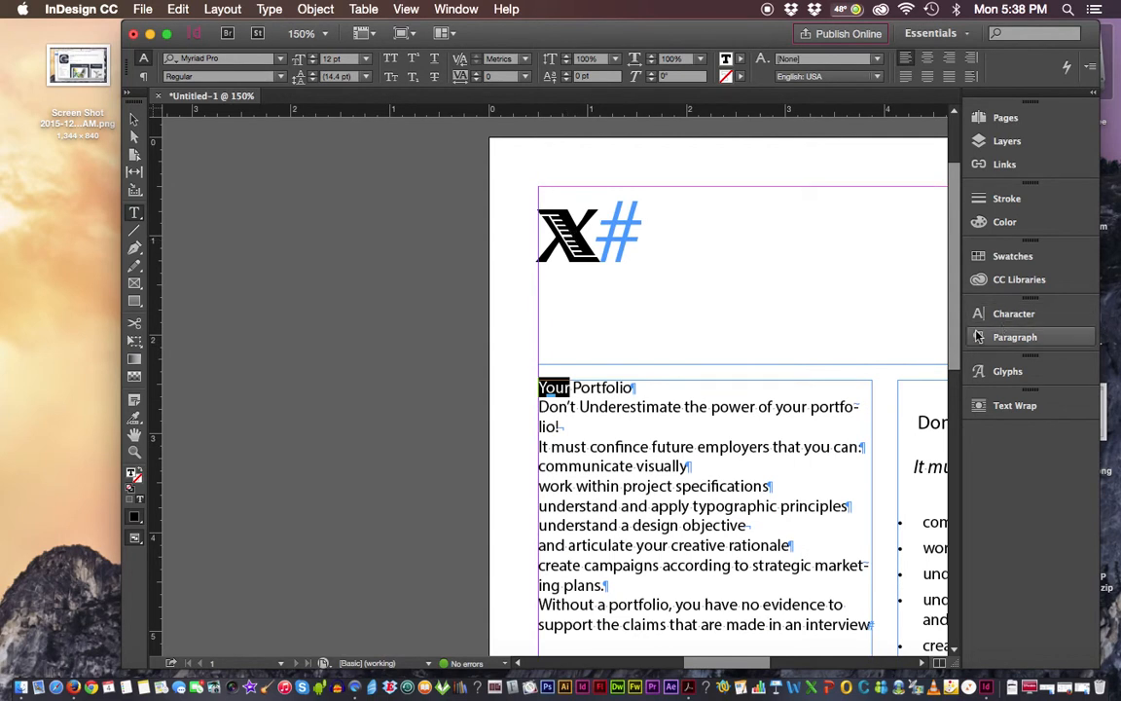
{"action": "scroll", "coordinate": [950, 393], "scroll_direction": "down", "scroll_amount": 3}
{"action": "scroll", "coordinate": [951, 394], "scroll_direction": "down", "scroll_amount": 2}
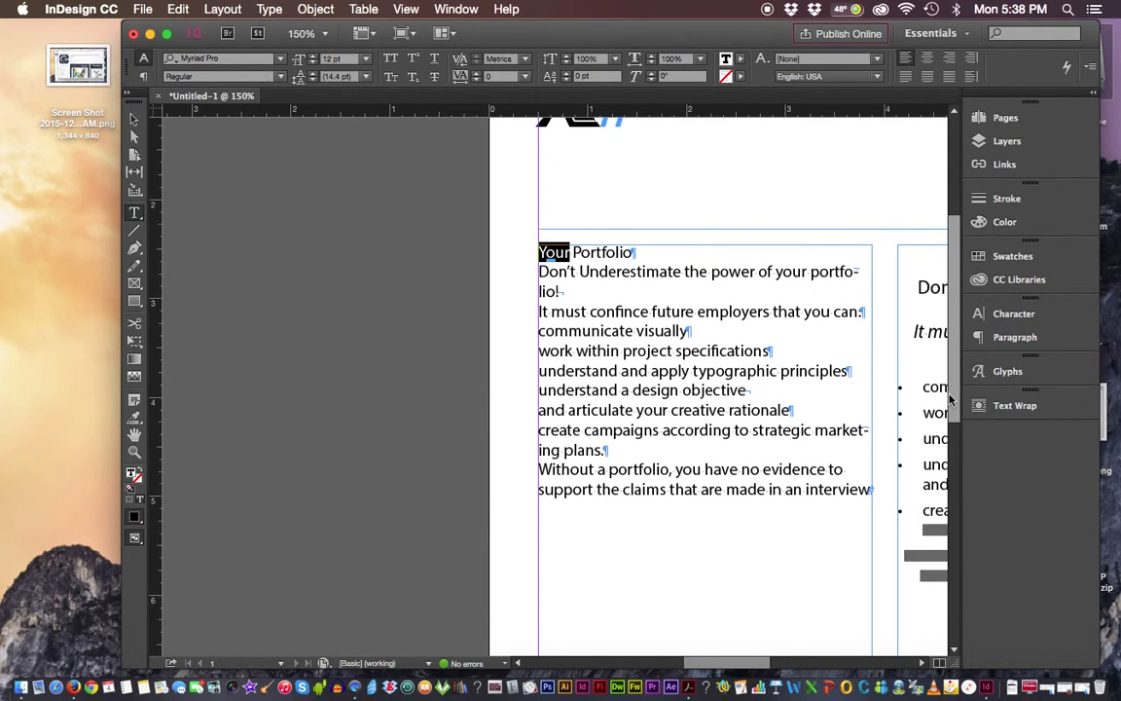
{"action": "left_click_drag", "start_coordinate": [755, 664], "coordinate": [770, 664]}
{"action": "mouse_move", "coordinate": [439, 252]}
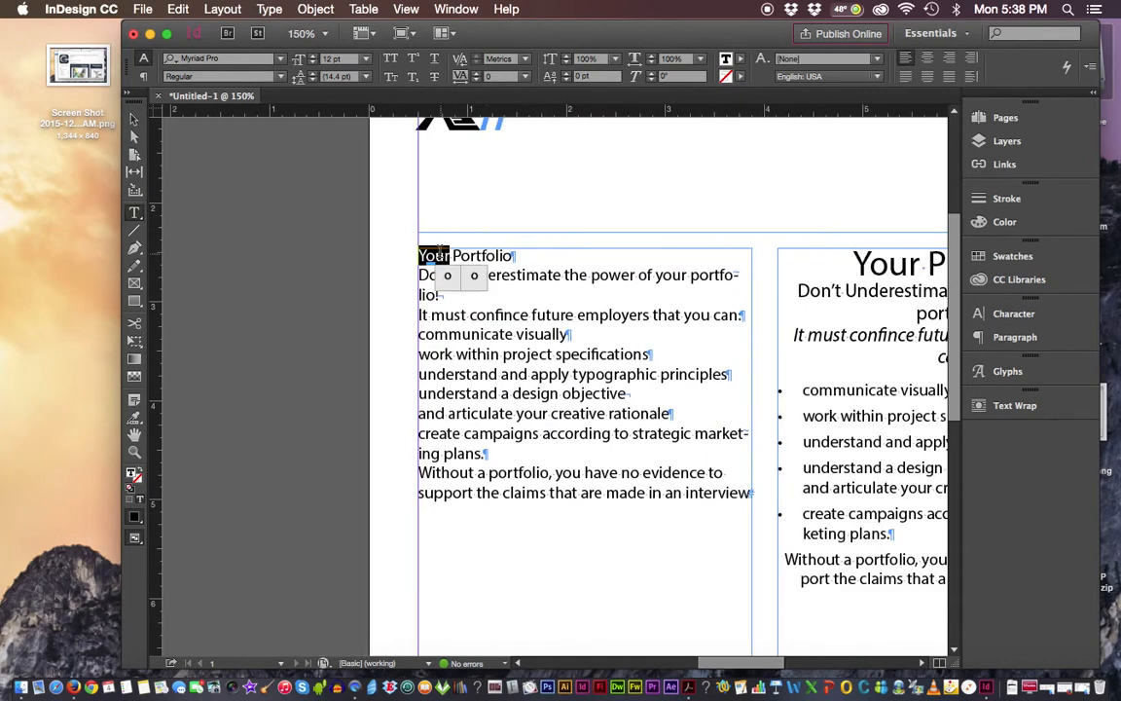
{"action": "left_click", "coordinate": [443, 255]}
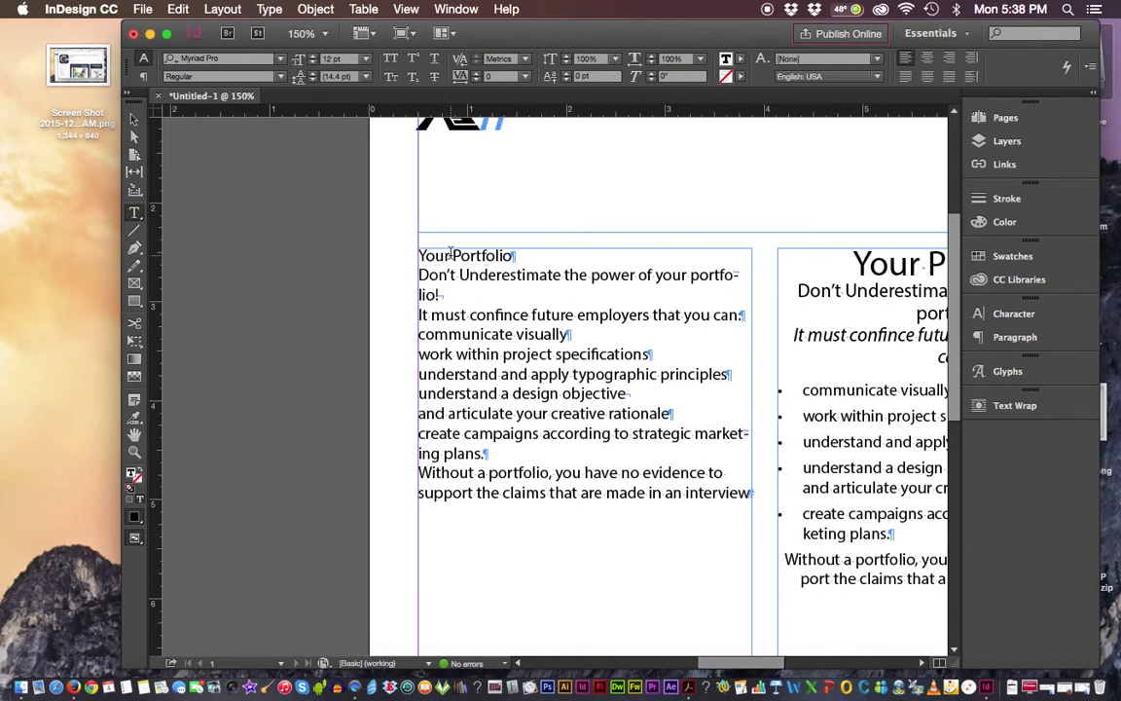
{"action": "key", "text": "shift+Right"}
{"action": "double_click", "coordinate": [434, 255]}
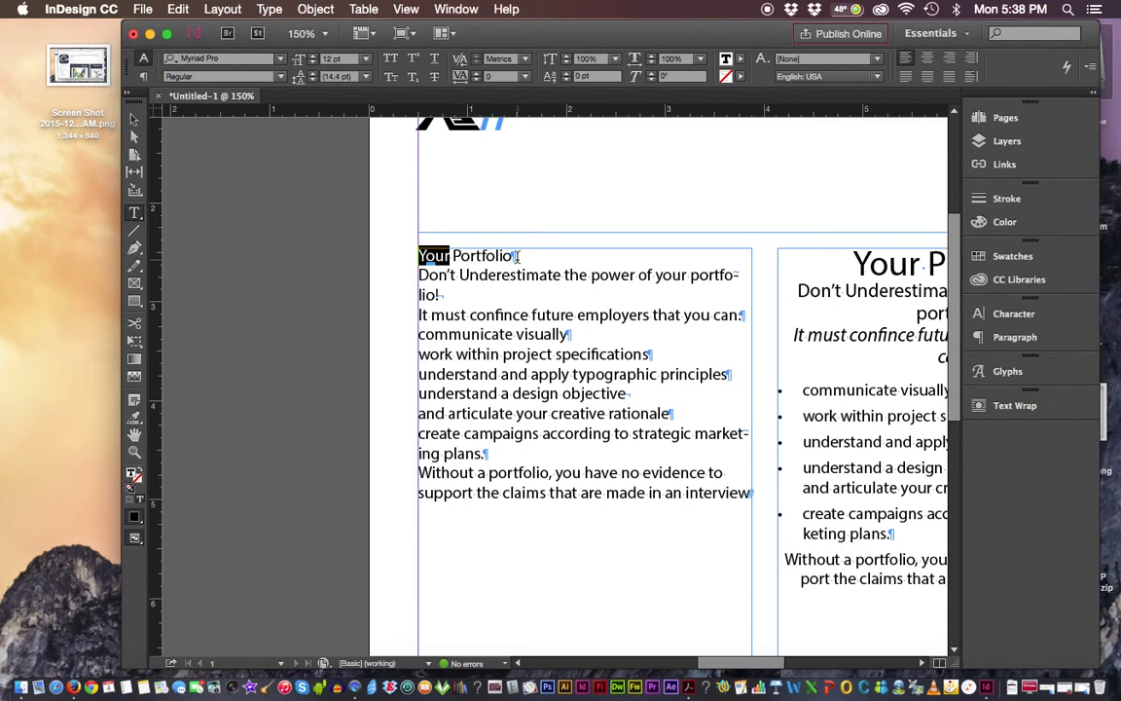
{"action": "mouse_move", "coordinate": [436, 261]}
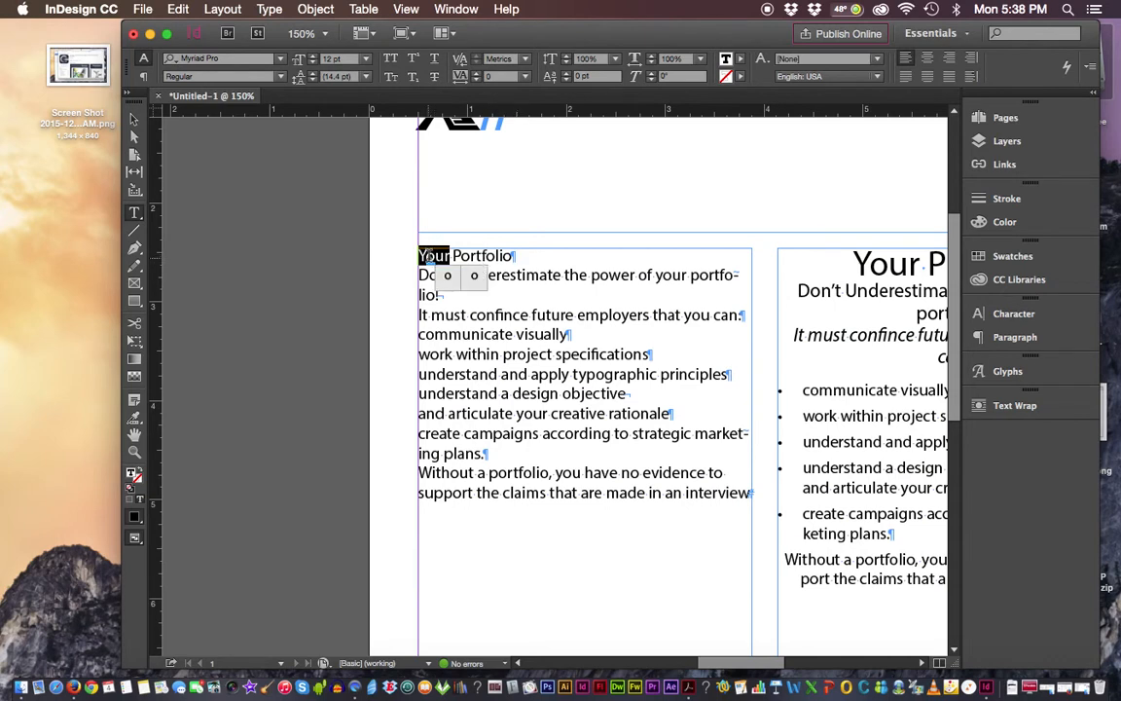
- Select the heading line "Your Portfolio", then only the first line of the "create campaigns" paragraph
{"action": "triple_click", "coordinate": [428, 255]}
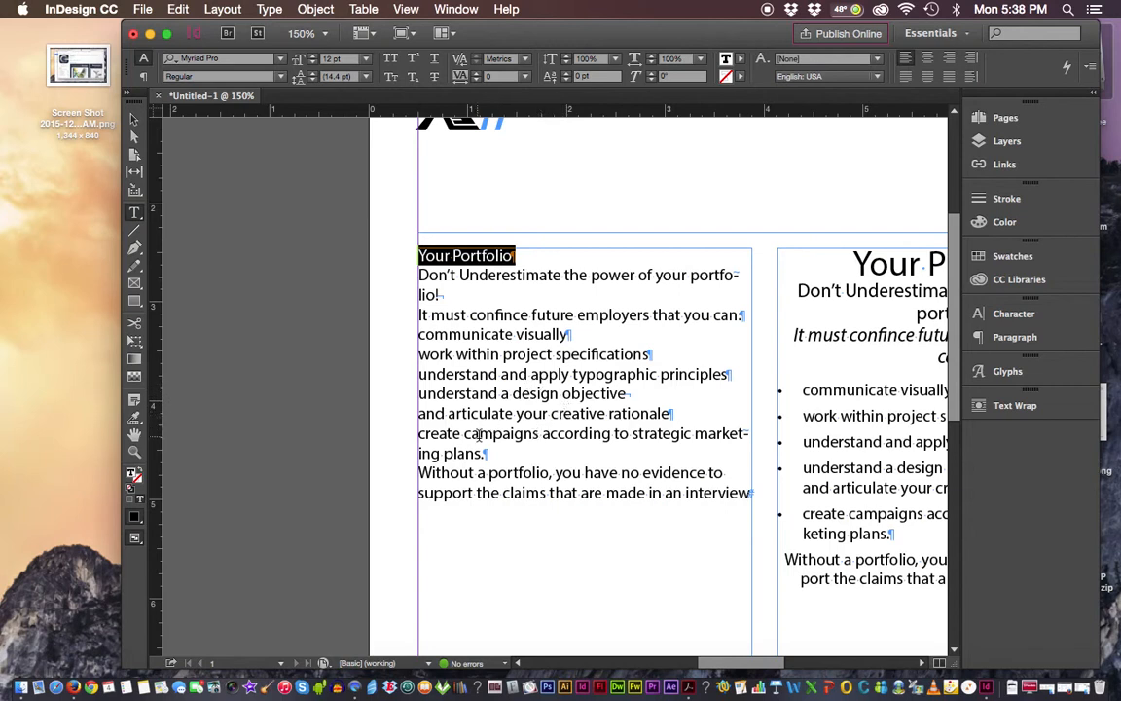
{"action": "left_click", "coordinate": [435, 440]}
{"action": "triple_click", "coordinate": [435, 440]}
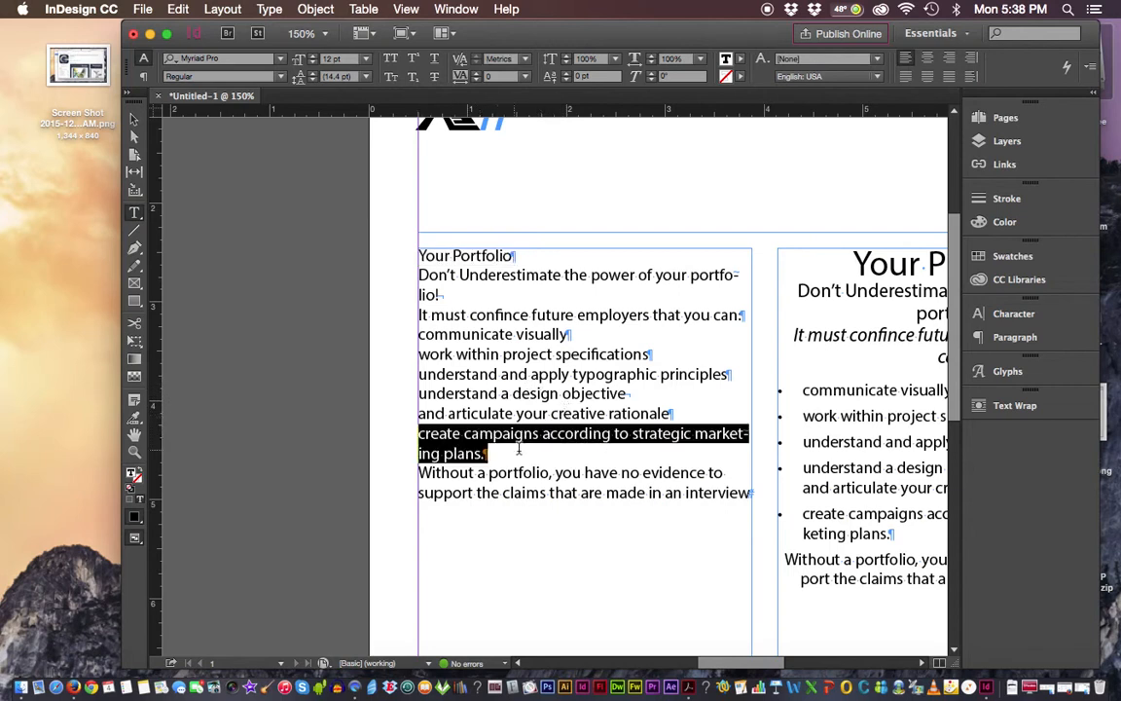
{"action": "left_click", "coordinate": [525, 433]}
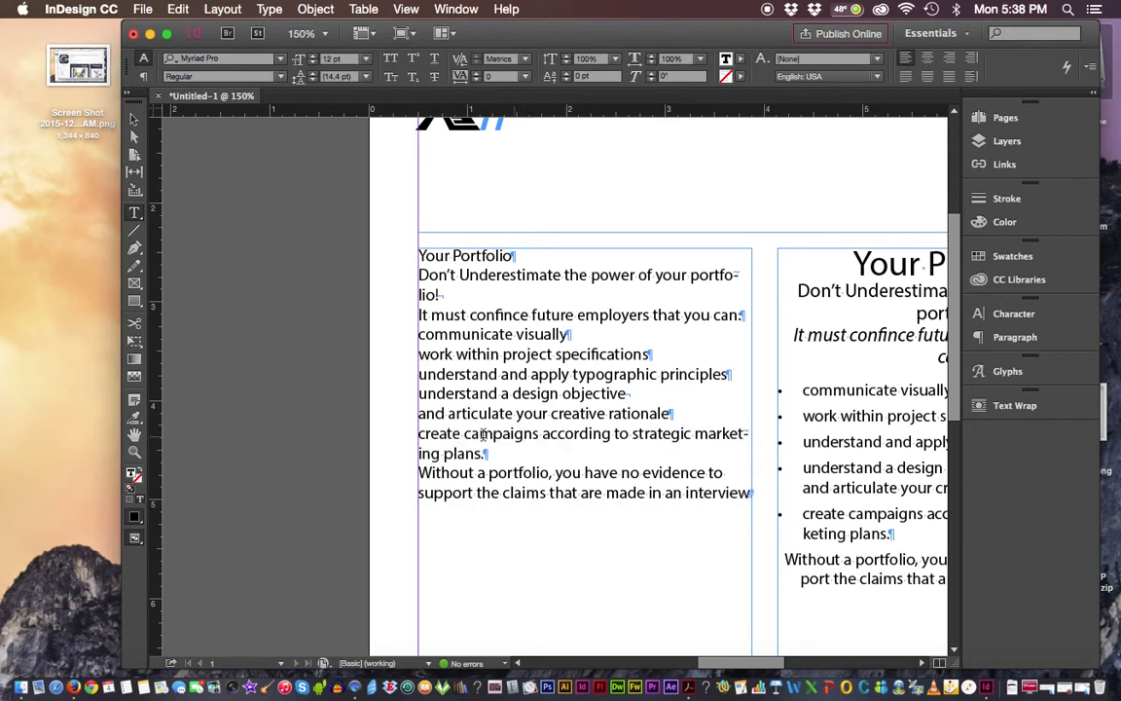
{"action": "triple_click", "coordinate": [428, 434]}
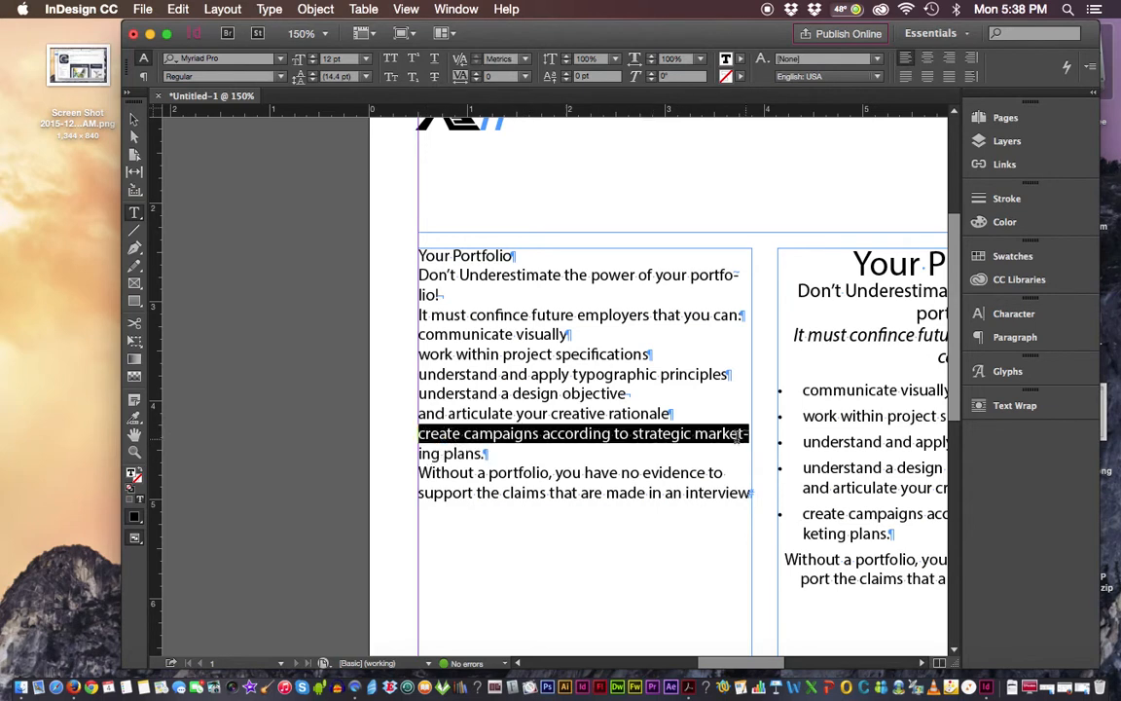
- Select the entire two-line paragraph "create campaigns according to strategic marketing plans."
{"action": "left_click", "coordinate": [492, 437]}
{"action": "left_click", "coordinate": [491, 437]}
{"action": "double_click", "coordinate": [491, 437]}
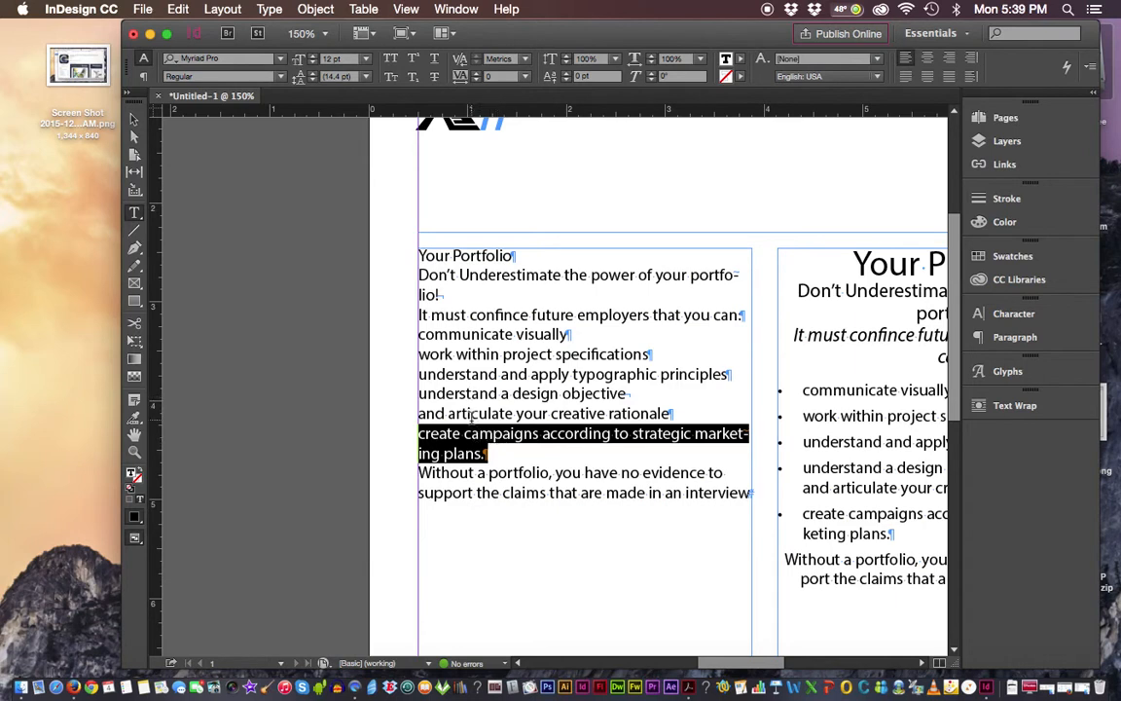
- Select all of the text in the left text frame, from the heading through the closing sentence
{"action": "left_click", "coordinate": [471, 415]}
{"action": "triple_click", "coordinate": [471, 416]}
{"action": "left_click", "coordinate": [471, 415]}
{"action": "left_click", "coordinate": [471, 416]}
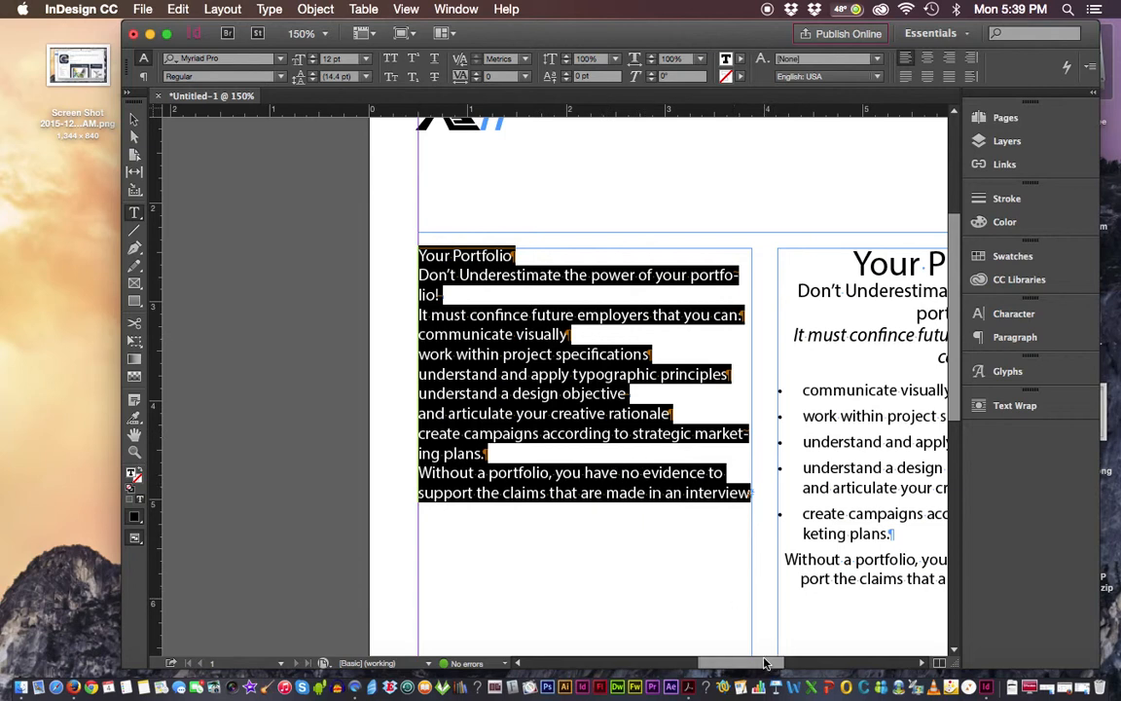
- Highlight the bulleted "communicate visually" paragraph in the right frame and the "create campaigns" paragraph in the left frame for comparison
{"action": "left_click_drag", "start_coordinate": [765, 664], "coordinate": [772, 665]}
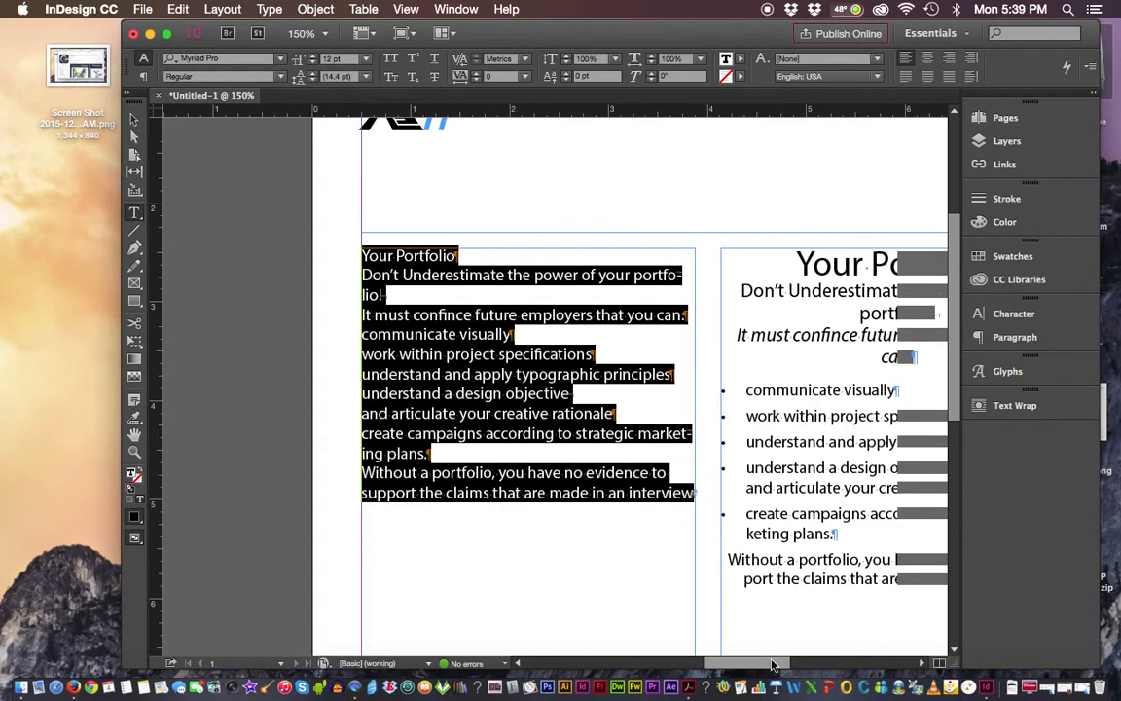
{"action": "scroll", "coordinate": [738, 593], "scroll_direction": "right", "scroll_amount": 5}
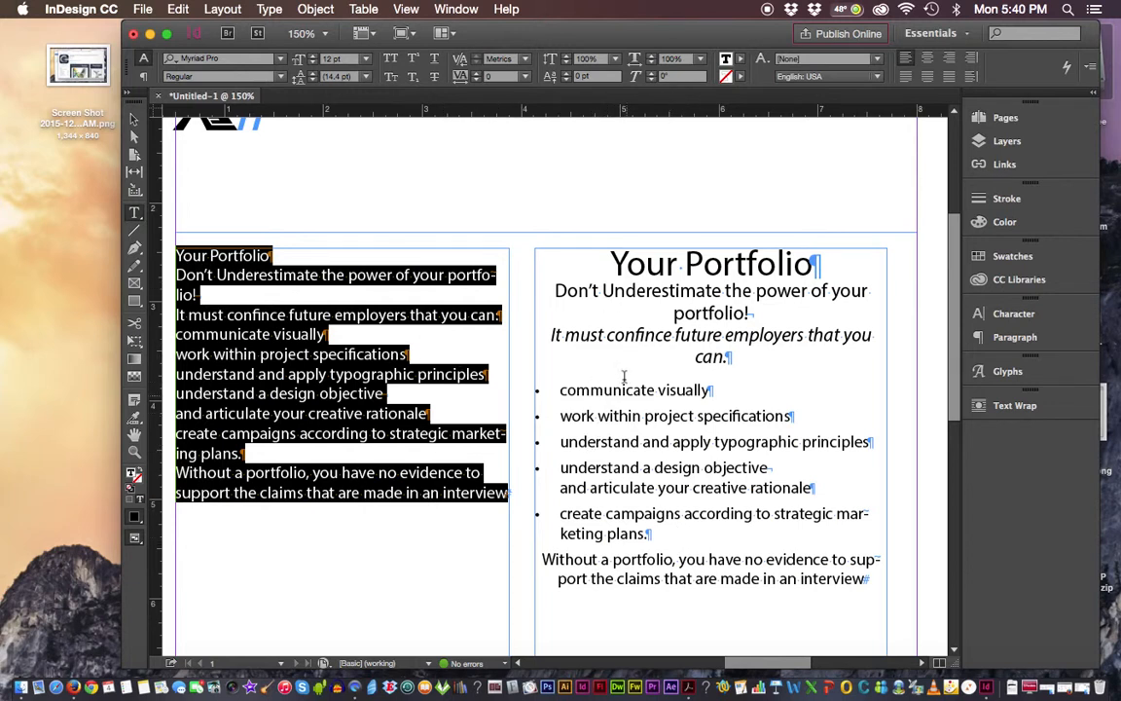
{"action": "left_click_drag", "start_coordinate": [556, 389], "coordinate": [712, 390]}
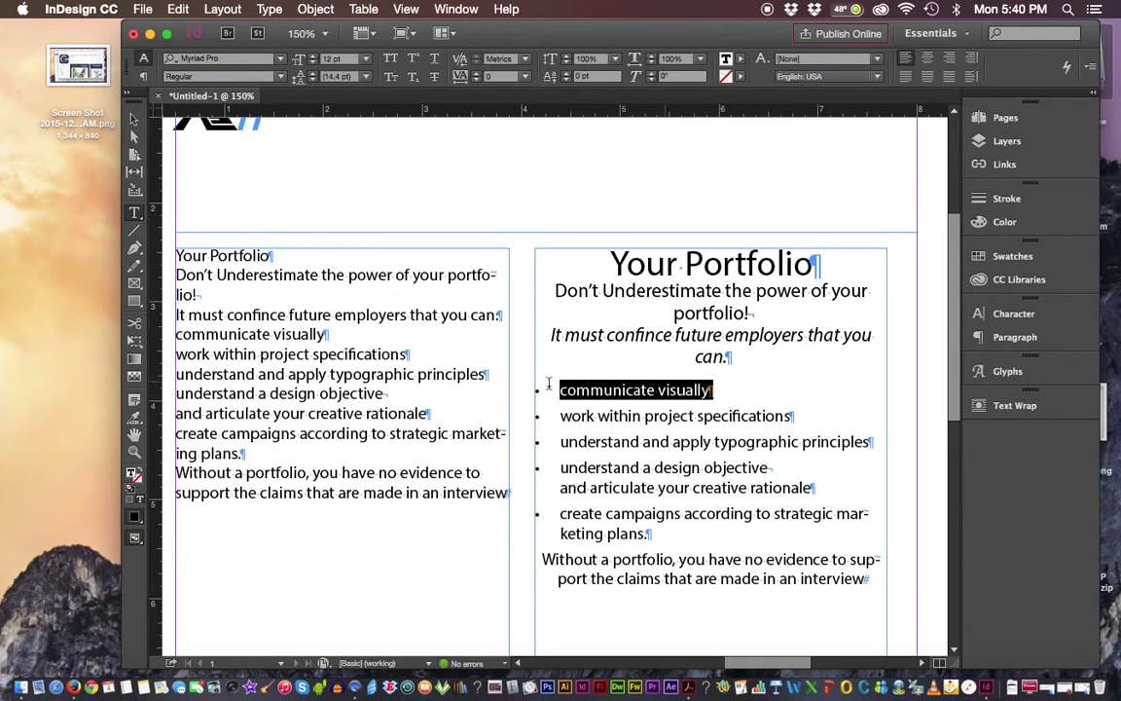
{"action": "left_click_drag", "start_coordinate": [177, 414], "coordinate": [429, 414]}
{"action": "left_click_drag", "start_coordinate": [178, 434], "coordinate": [245, 454]}
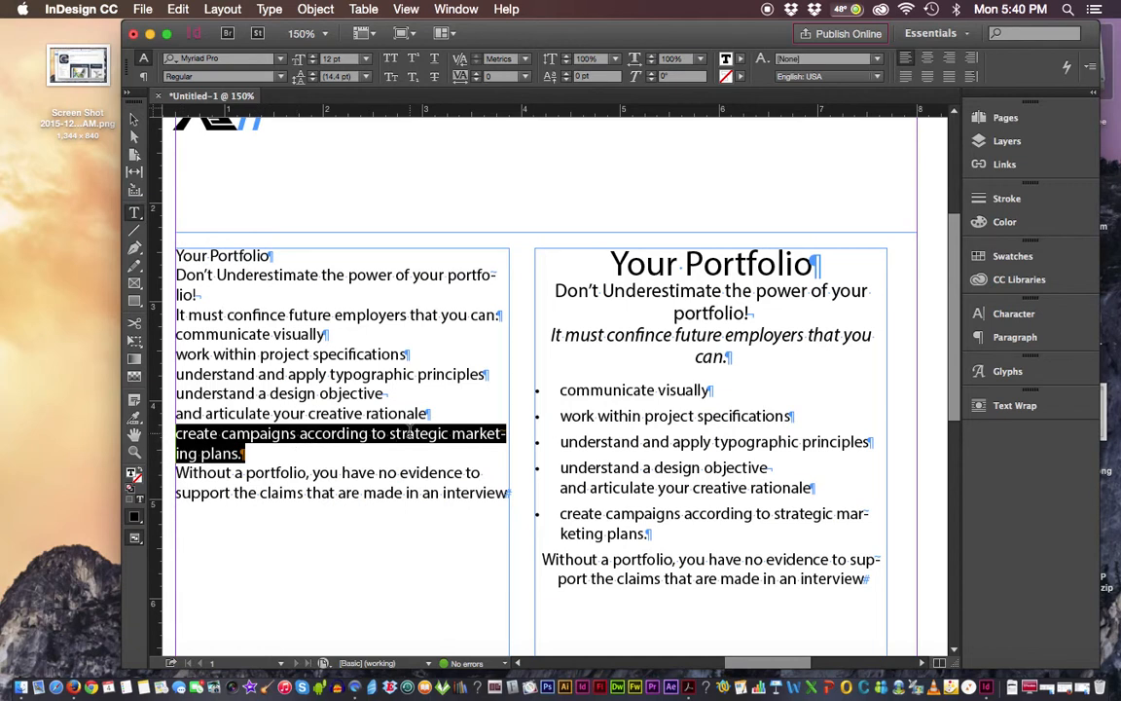
- Examine where paragraphs begin by highlighting the "Without a portfolio", "create campaigns" and "and articulate your creative rationale" text up close
{"action": "key", "text": "super+equal"}
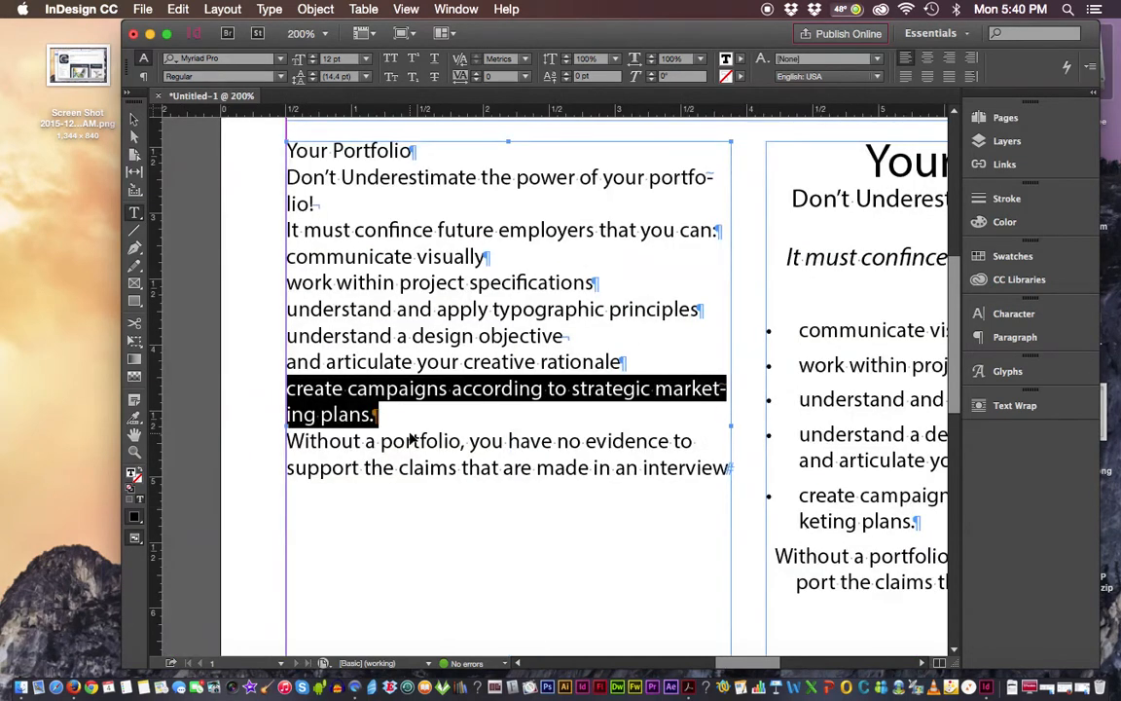
{"action": "key", "text": "super+equal"}
{"action": "left_click_drag", "start_coordinate": [750, 664], "coordinate": [743, 664]}
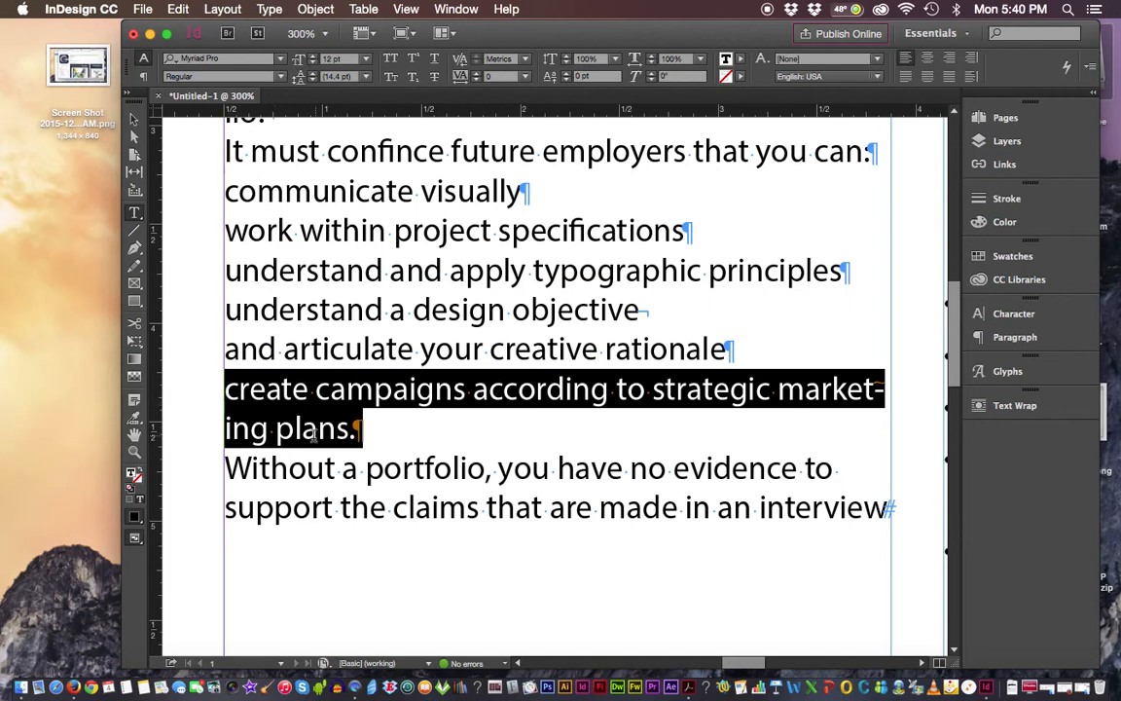
{"action": "left_click_drag", "start_coordinate": [226, 467], "coordinate": [381, 441]}
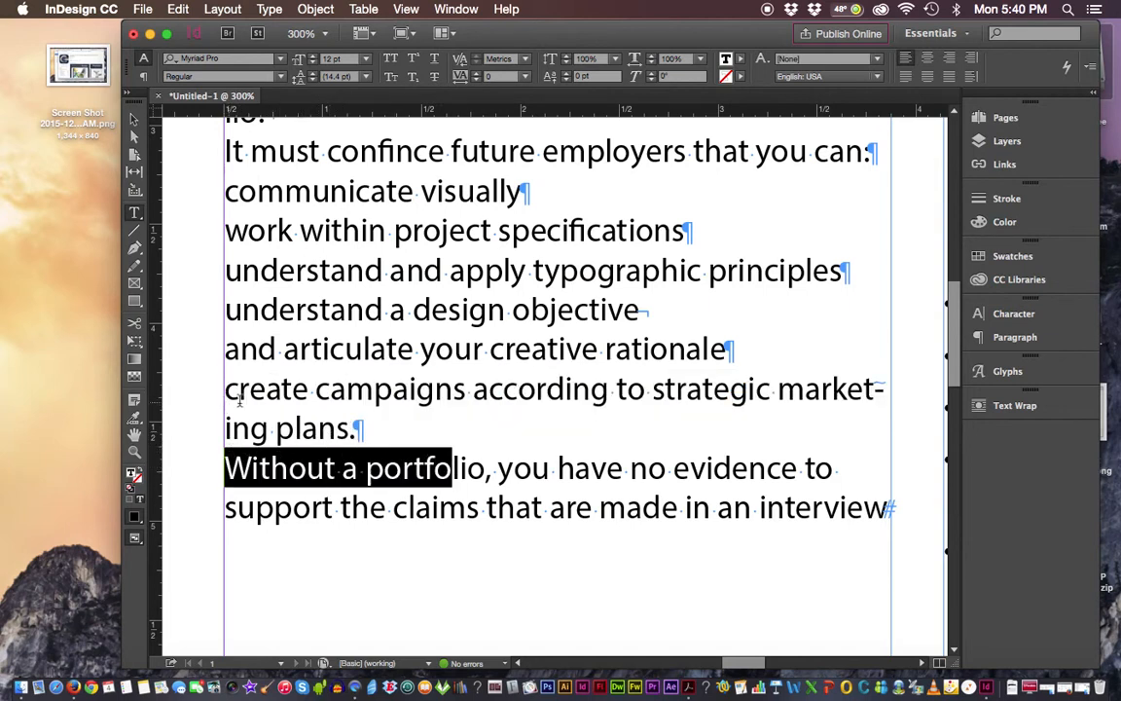
{"action": "left_click_drag", "start_coordinate": [226, 390], "coordinate": [363, 428]}
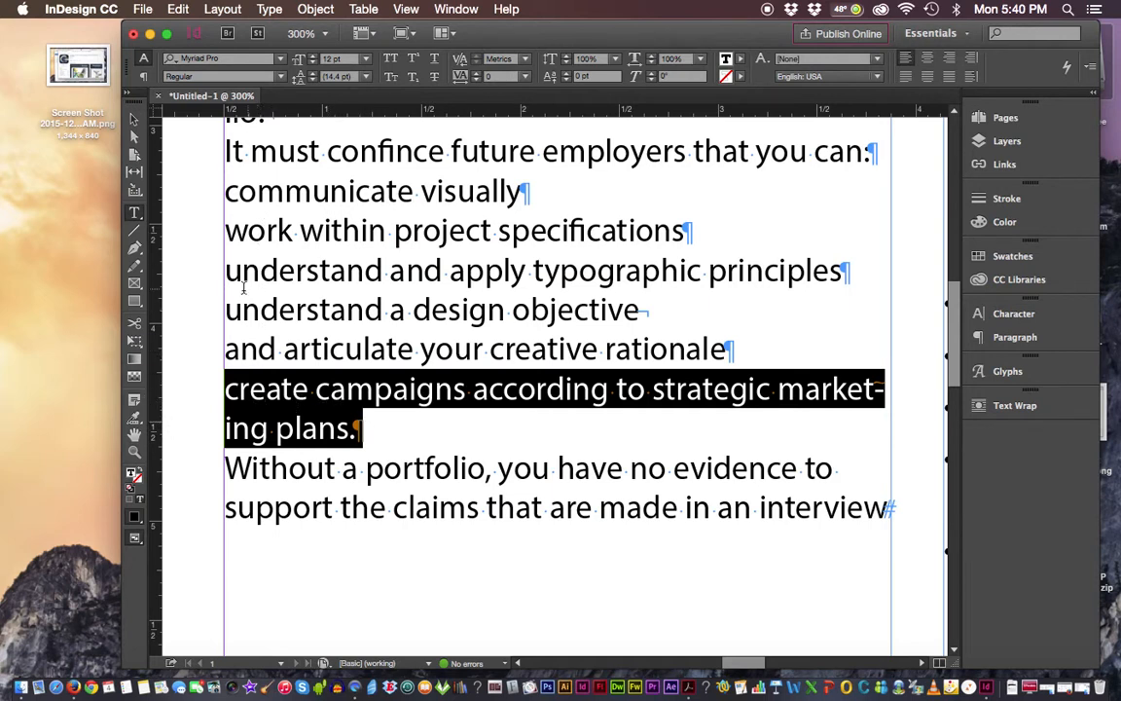
{"action": "left_click_drag", "start_coordinate": [227, 313], "coordinate": [406, 327]}
{"action": "left_click_drag", "start_coordinate": [223, 335], "coordinate": [701, 338]}
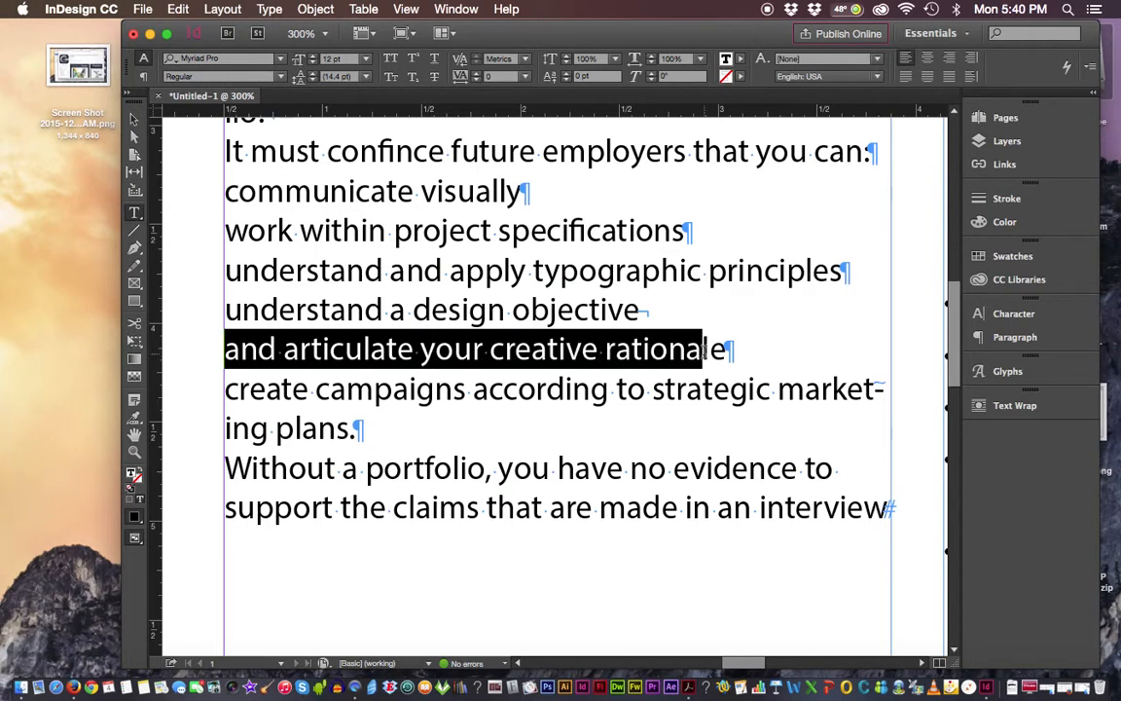
{"action": "left_click", "coordinate": [226, 353]}
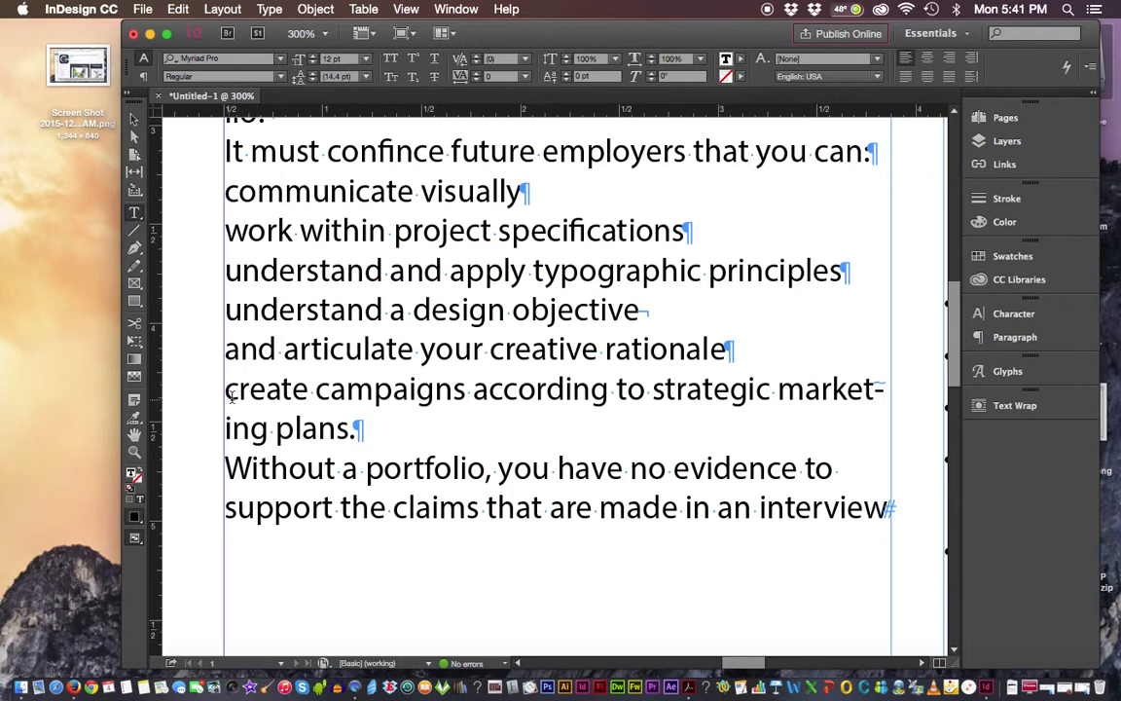
- Draw a horizontal line about 0.85 in long beneath "and articulate" and give it a 1 pt black stroke
{"action": "left_click", "coordinate": [133, 229]}
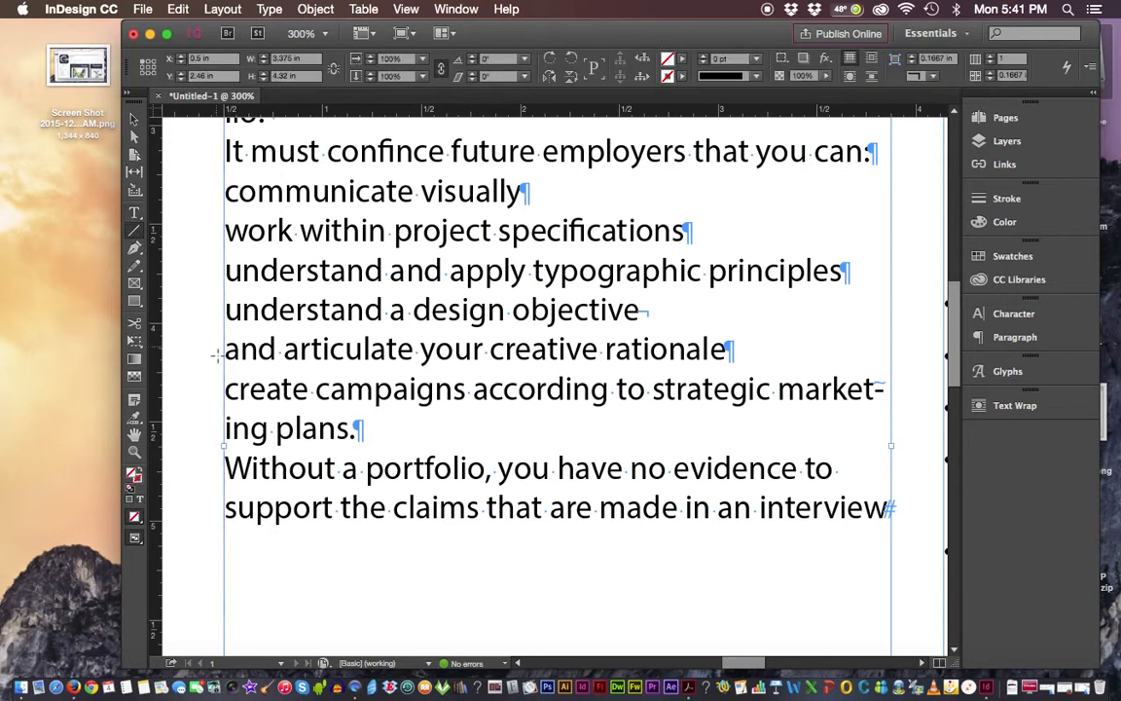
{"action": "left_click_drag", "start_coordinate": [207, 360], "coordinate": [375, 360]}
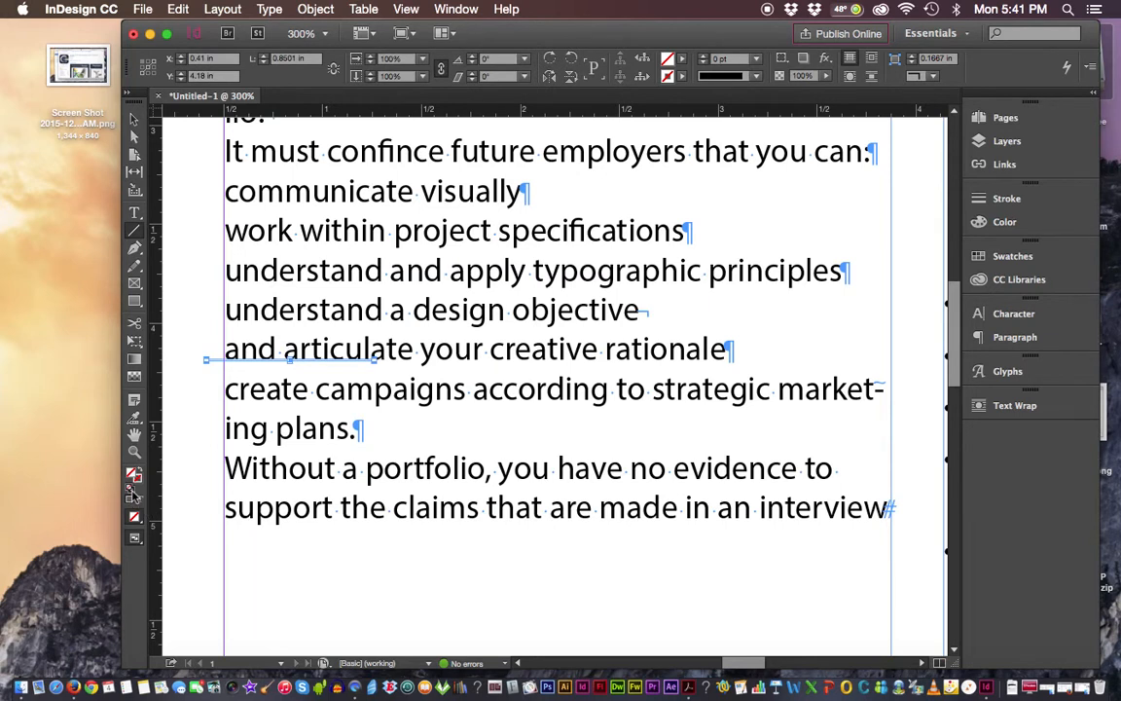
{"action": "left_click", "coordinate": [136, 117]}
{"action": "left_click", "coordinate": [185, 365]}
{"action": "left_click", "coordinate": [225, 361]}
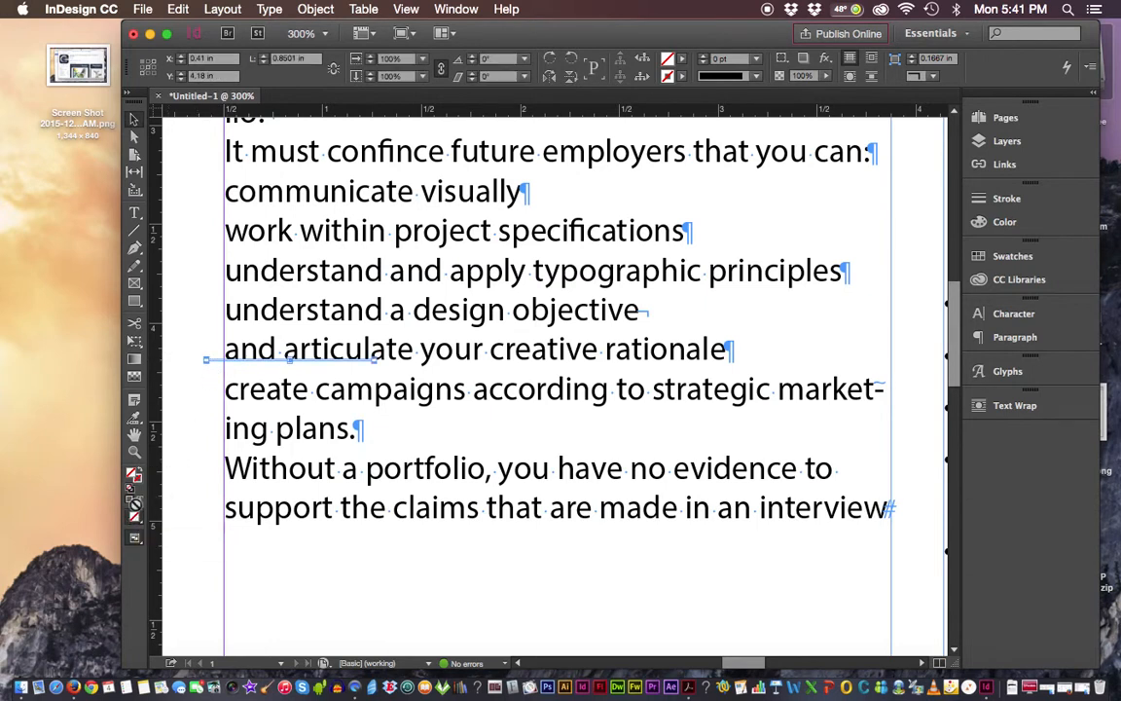
{"action": "left_click", "coordinate": [134, 494]}
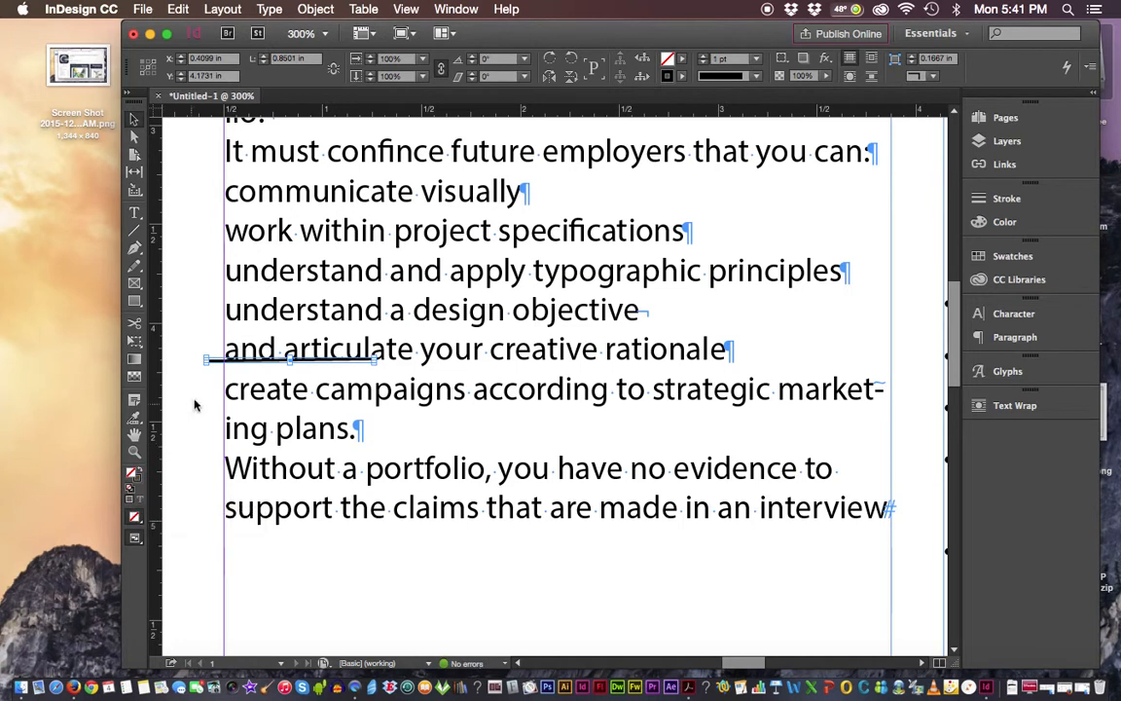
- Lengthen the line beneath "and articulate" to about 0.88 in, level it, and deselect it
{"action": "left_click_drag", "start_coordinate": [382, 360], "coordinate": [382, 363]}
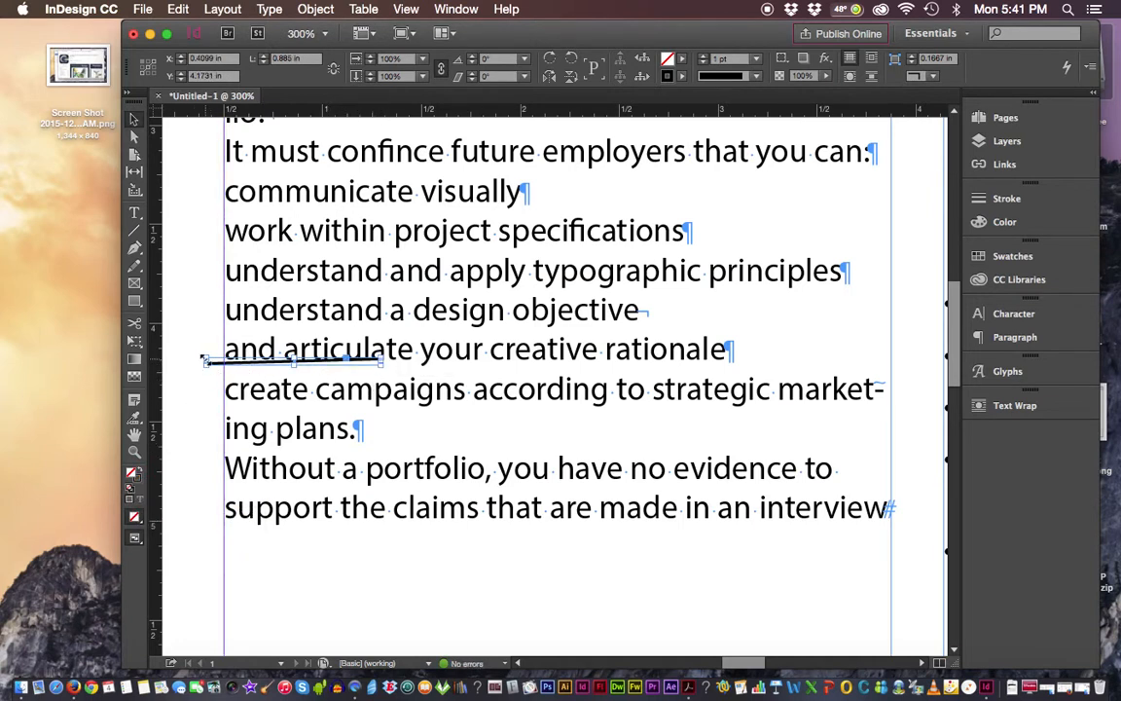
{"action": "left_click_drag", "start_coordinate": [205, 358], "coordinate": [208, 356]}
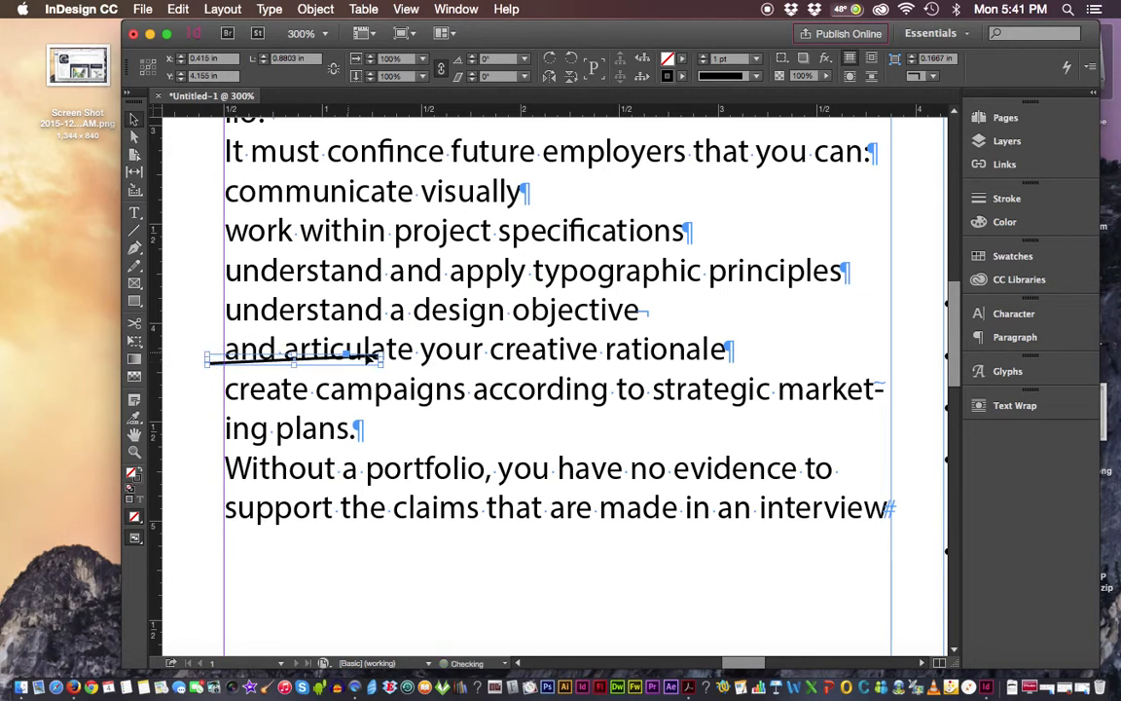
{"action": "left_click_drag", "start_coordinate": [382, 358], "coordinate": [382, 362]}
{"action": "left_click", "coordinate": [201, 388]}
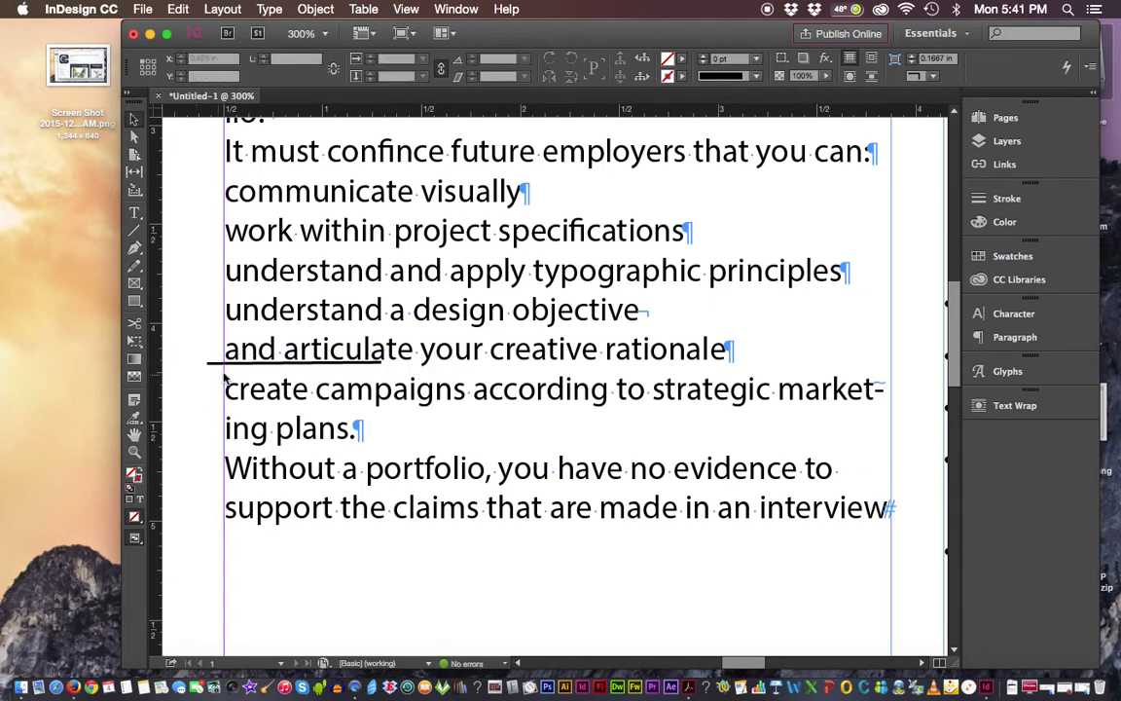
- Duplicate the line beneath "and articulate" to the same horizontal position beneath "create campaigns" and deselect the copy
{"action": "left_click_drag", "start_coordinate": [237, 367], "coordinate": [236, 406]}
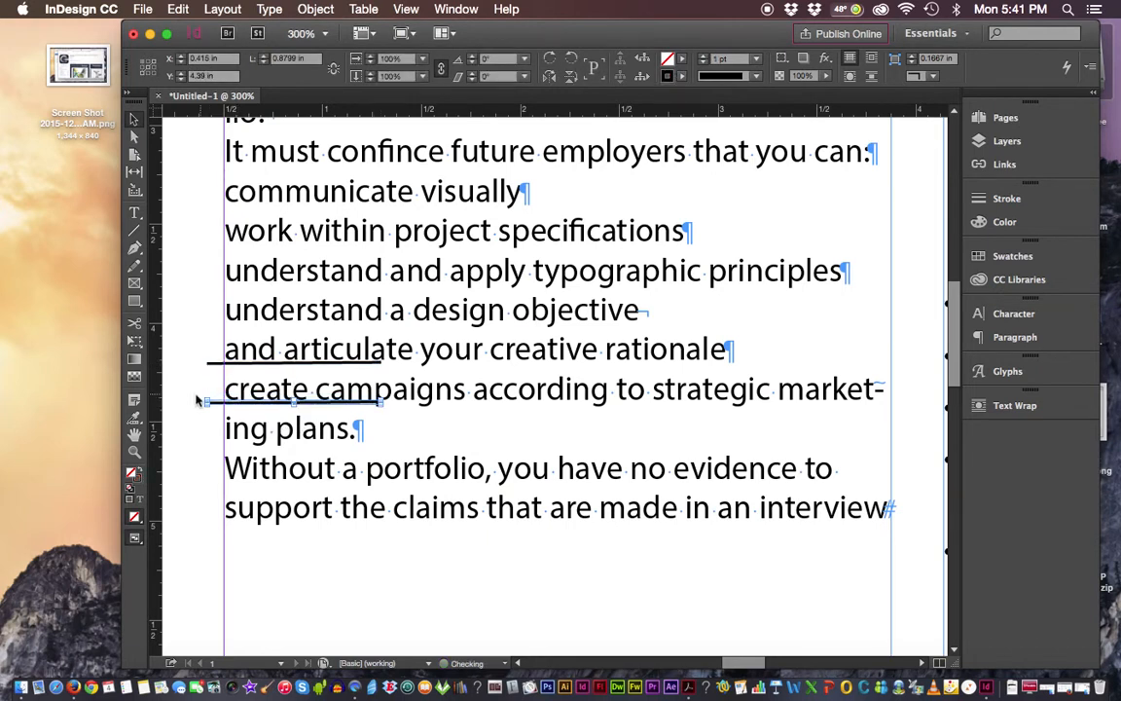
{"action": "left_click", "coordinate": [192, 395]}
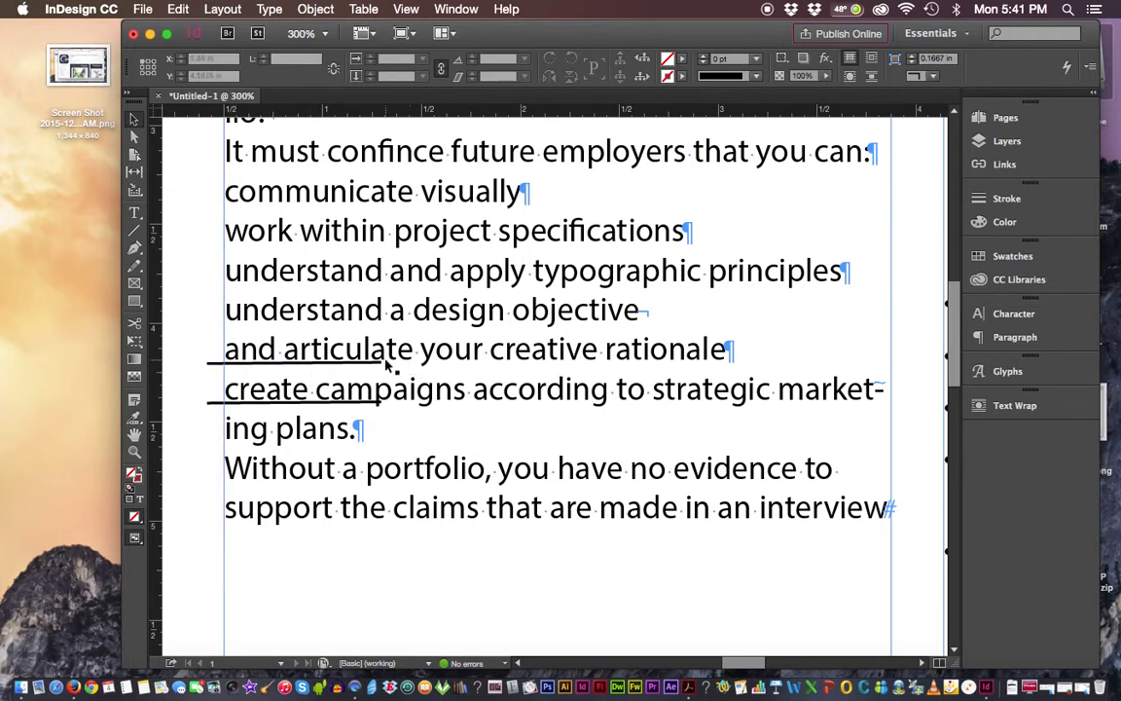
- Bring the two drawn lines together to compare their spacing, separate them beneath their text lines, and delete both
{"action": "left_click_drag", "start_coordinate": [376, 364], "coordinate": [426, 374]}
{"action": "left_click_drag", "start_coordinate": [373, 405], "coordinate": [421, 378]}
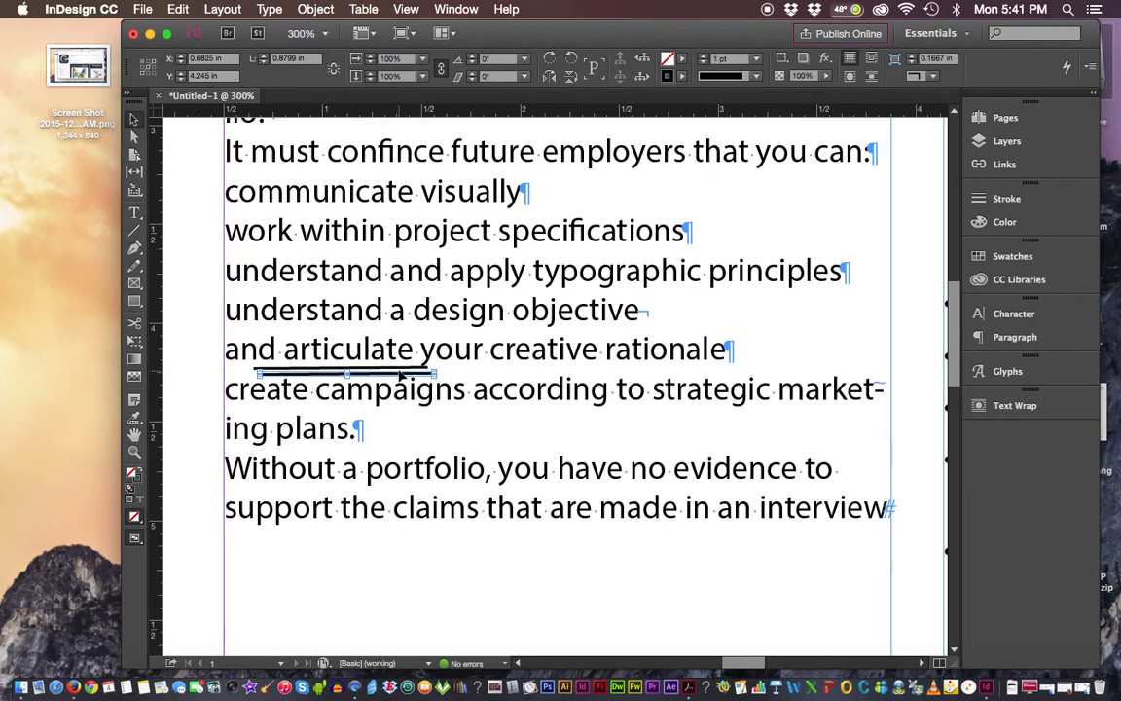
{"action": "mouse_move", "coordinate": [404, 380]}
{"action": "left_mouse_down"}
{"action": "mouse_move", "coordinate": [384, 410]}
{"action": "mouse_move", "coordinate": [403, 361]}
{"action": "left_mouse_up"}
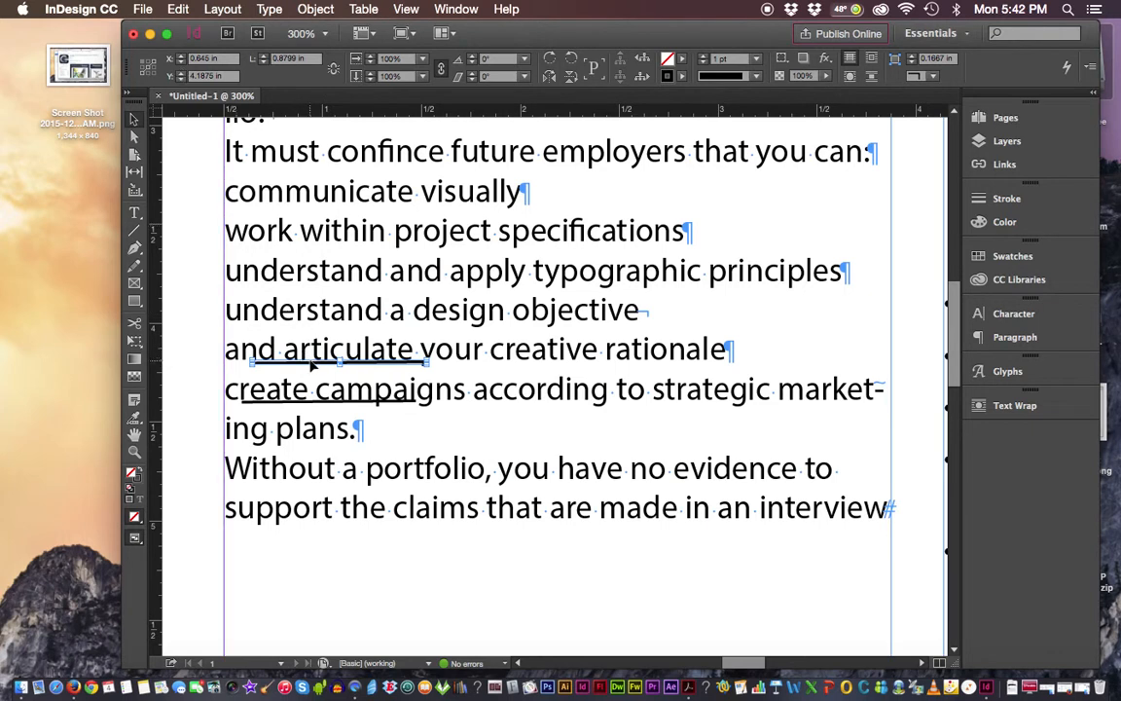
{"action": "key", "text": "Delete"}
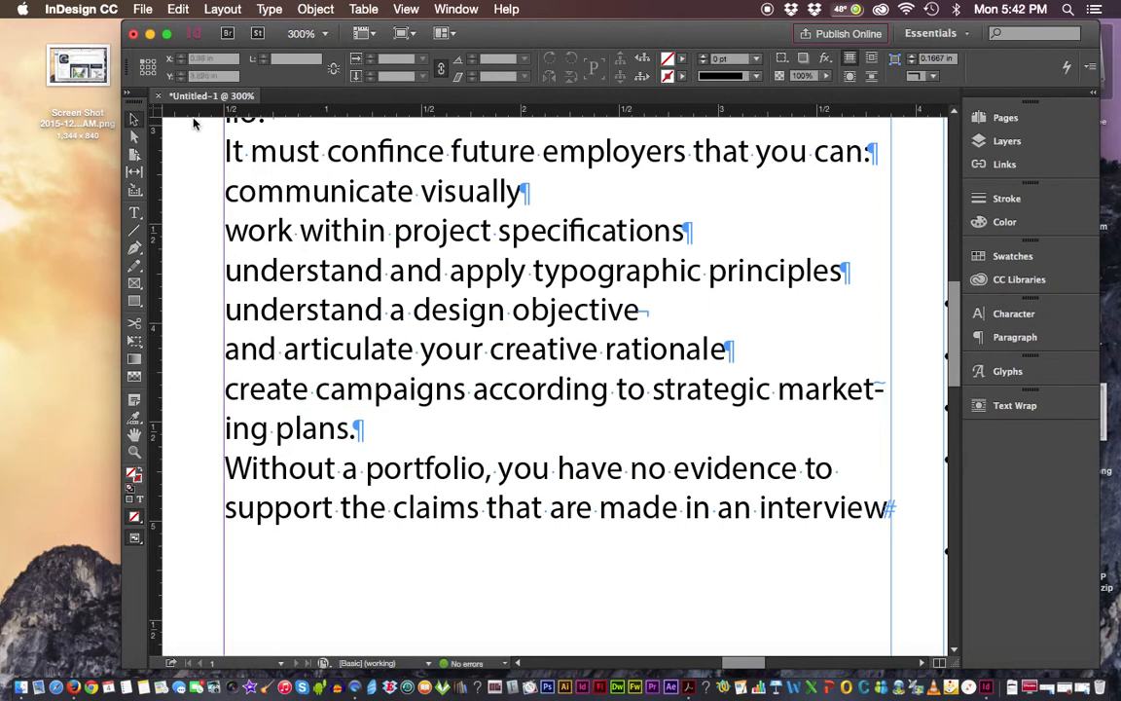
- Set the leading of the "Without a portfolio" text through "made in an" to 16 pt
{"action": "left_click", "coordinate": [135, 212]}
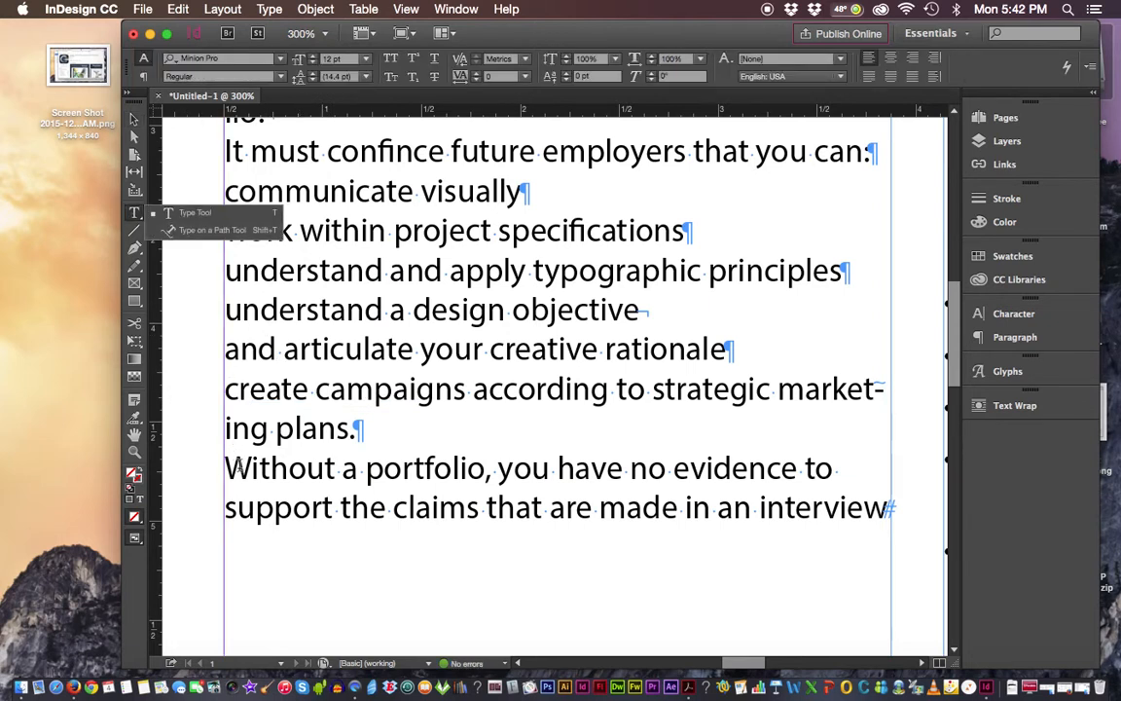
{"action": "left_click_drag", "start_coordinate": [226, 467], "coordinate": [753, 507]}
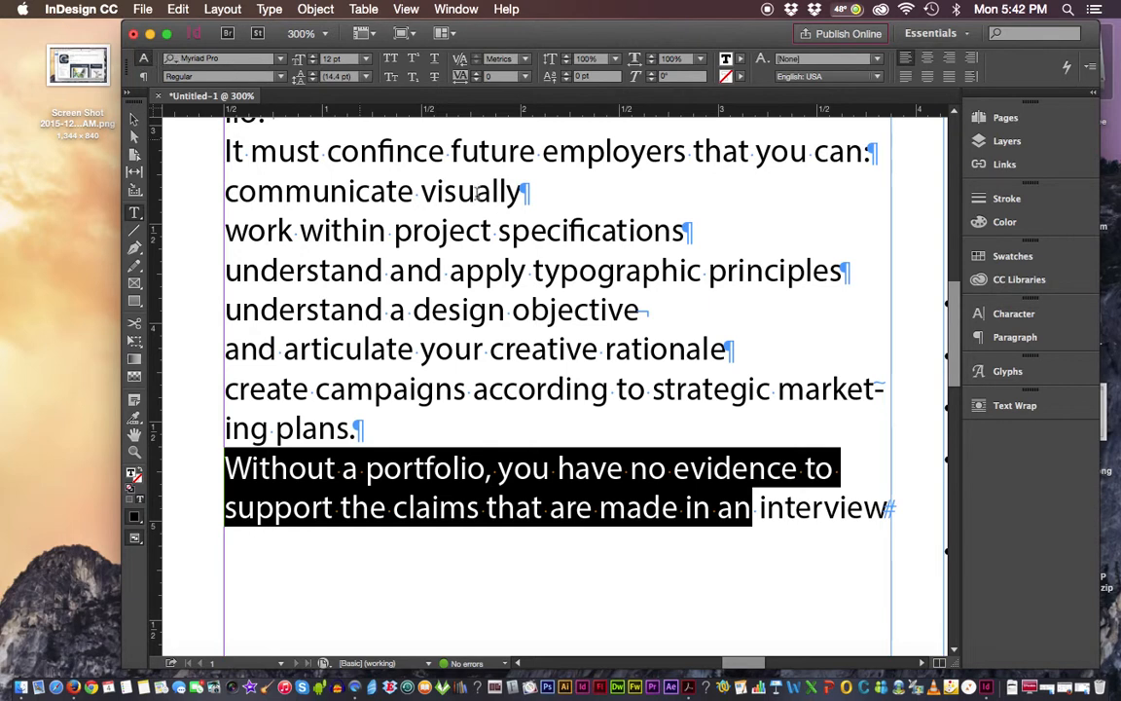
{"action": "left_click", "coordinate": [1020, 314]}
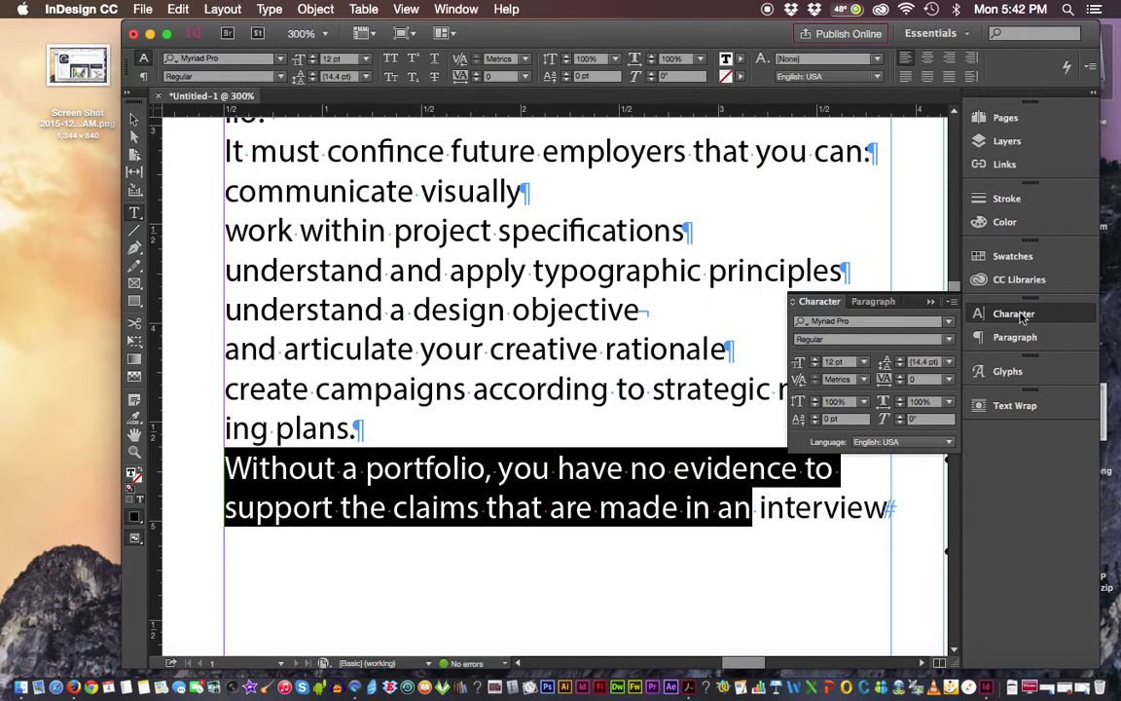
{"action": "left_click", "coordinate": [1020, 314]}
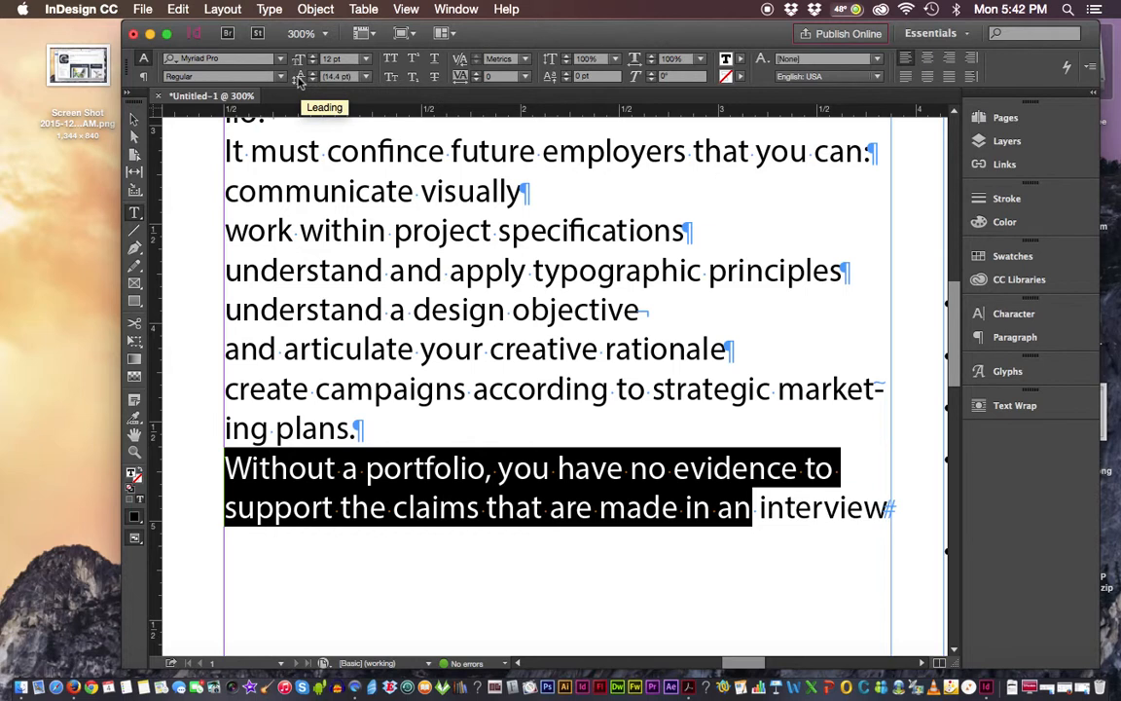
{"action": "left_click", "coordinate": [336, 76]}
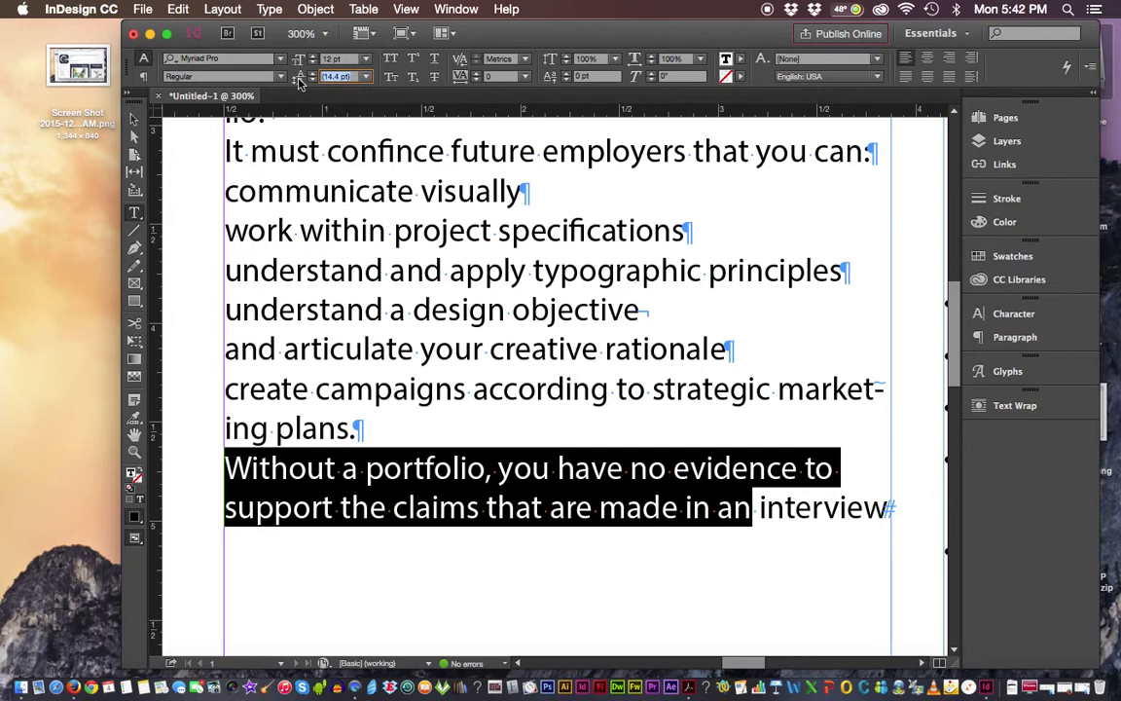
{"action": "type", "text": "16"}
{"action": "key", "text": "Return"}
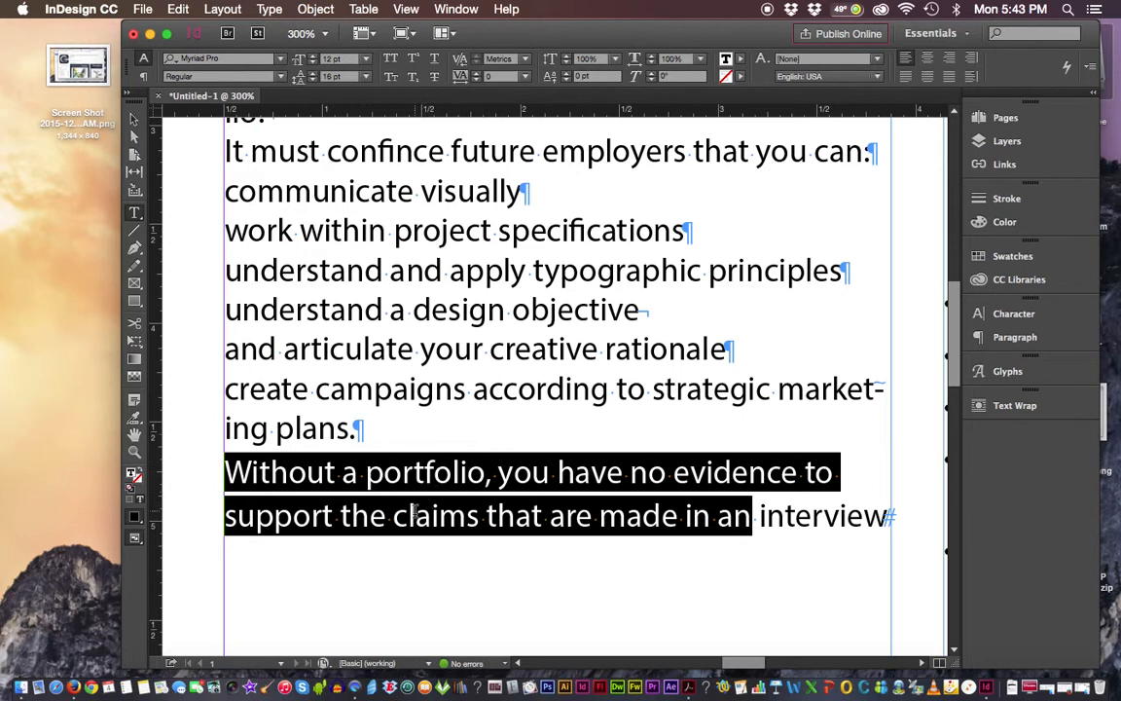
- Set the leading to 16 pt for the text from "It must confince future employers" through "marketing plans." and deselect it
{"action": "left_click_drag", "start_coordinate": [224, 148], "coordinate": [663, 425]}
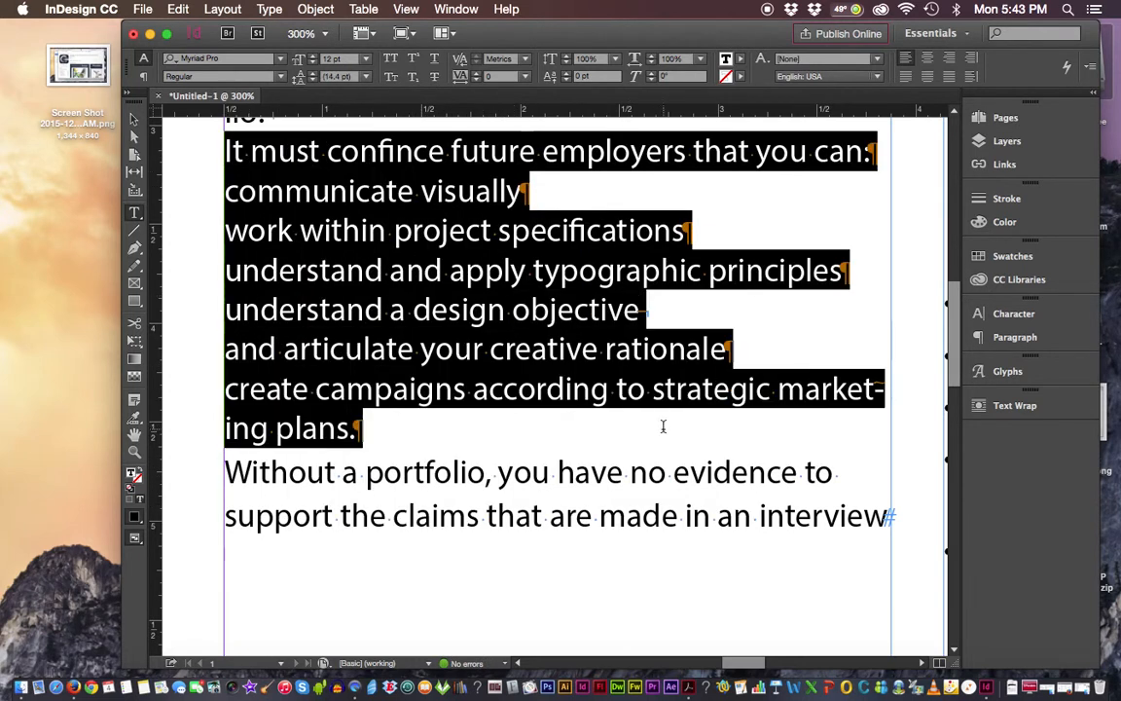
{"action": "left_click", "coordinate": [365, 77]}
{"action": "left_click", "coordinate": [365, 78]}
{"action": "left_click", "coordinate": [300, 79]}
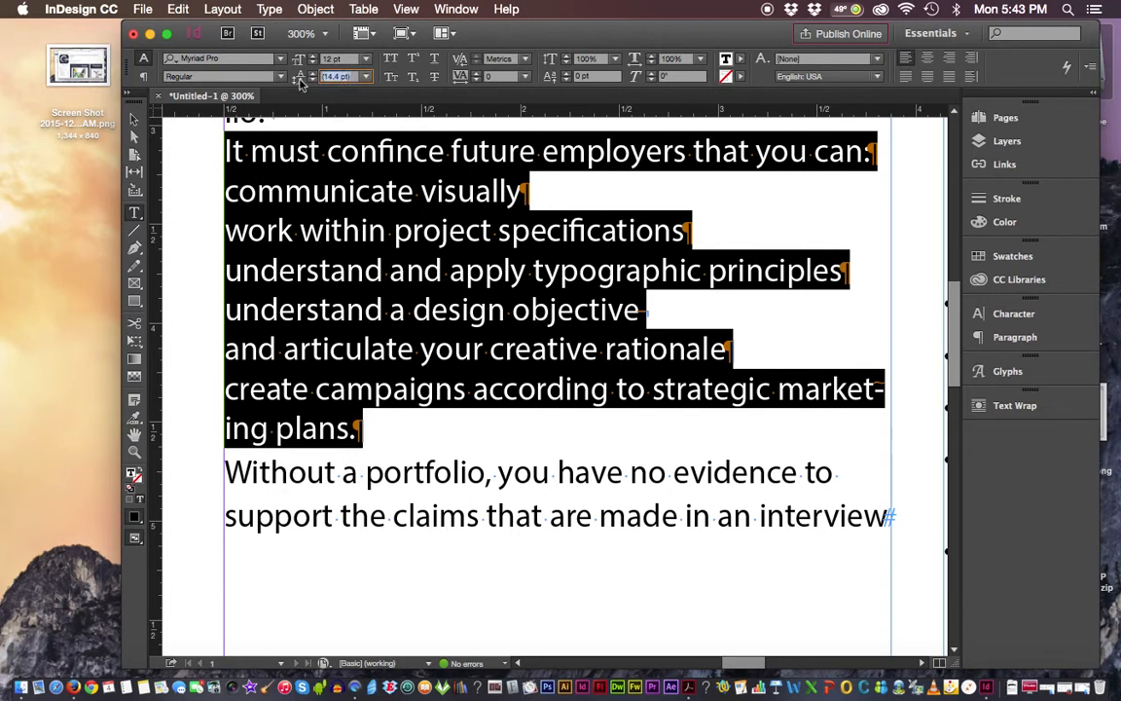
{"action": "type", "text": "15"}
{"action": "key", "text": "Return"}
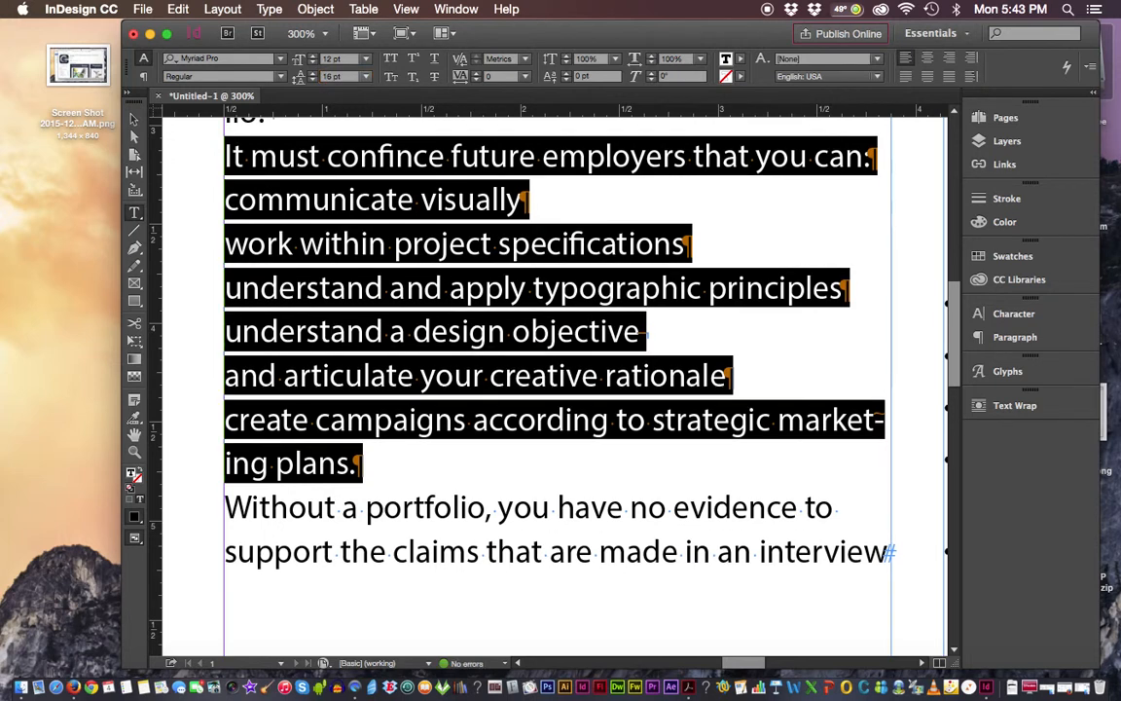
{"action": "left_click", "coordinate": [471, 259]}
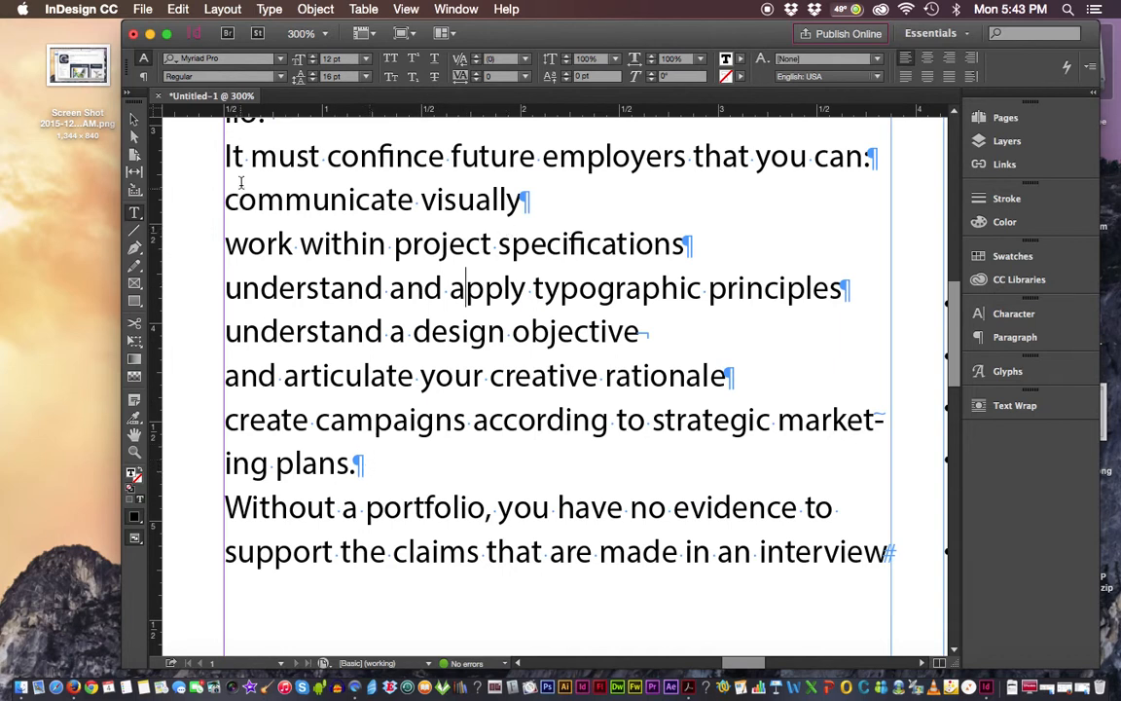
- Apply 6 pt of space after to every paragraph from "It must confince future employers" through "made in an interview"
{"action": "left_click_drag", "start_coordinate": [203, 147], "coordinate": [889, 552]}
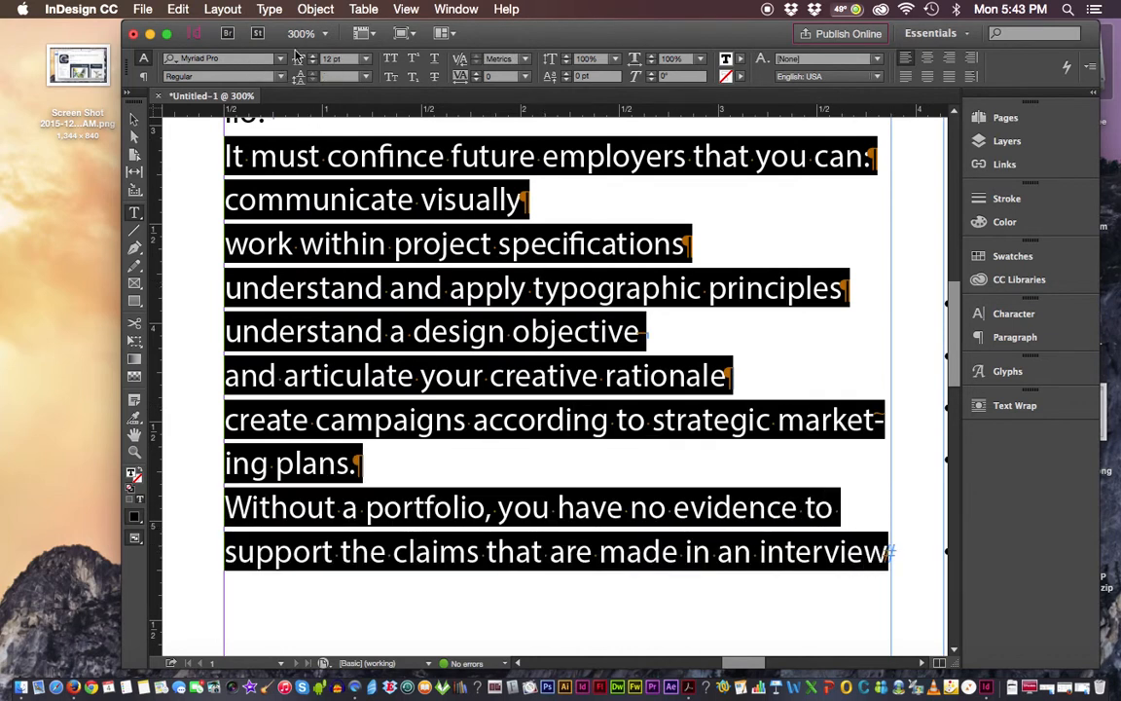
{"action": "left_click", "coordinate": [143, 78]}
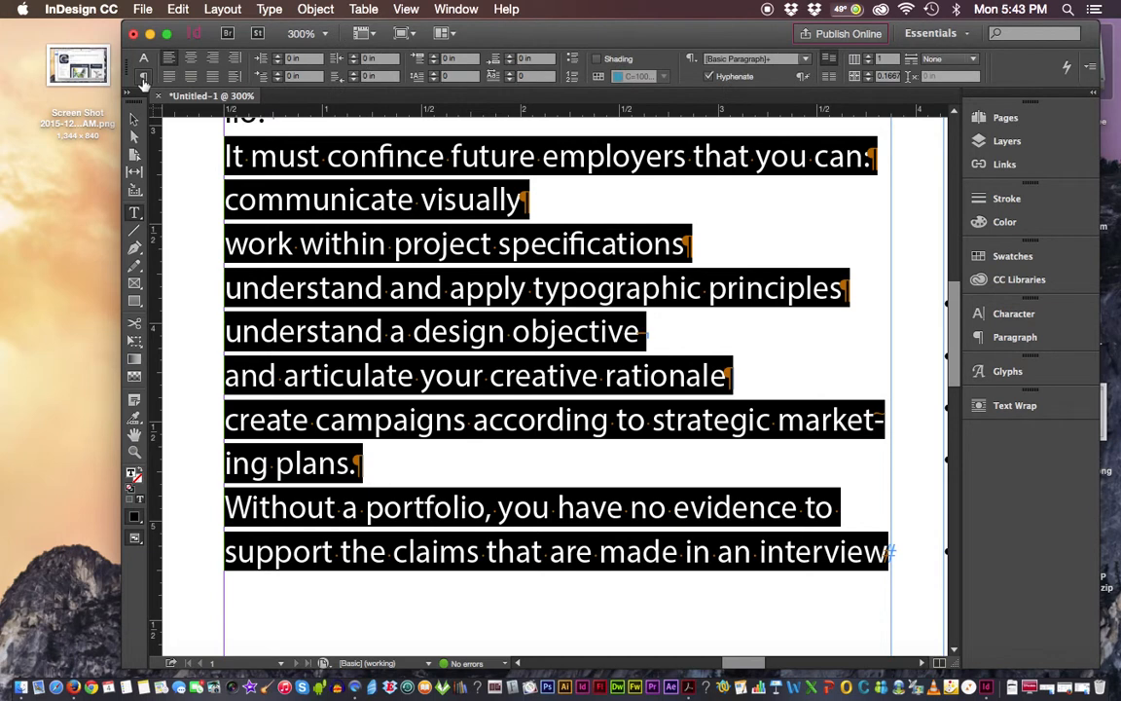
{"action": "left_click", "coordinate": [1006, 316]}
{"action": "left_click", "coordinate": [1002, 339]}
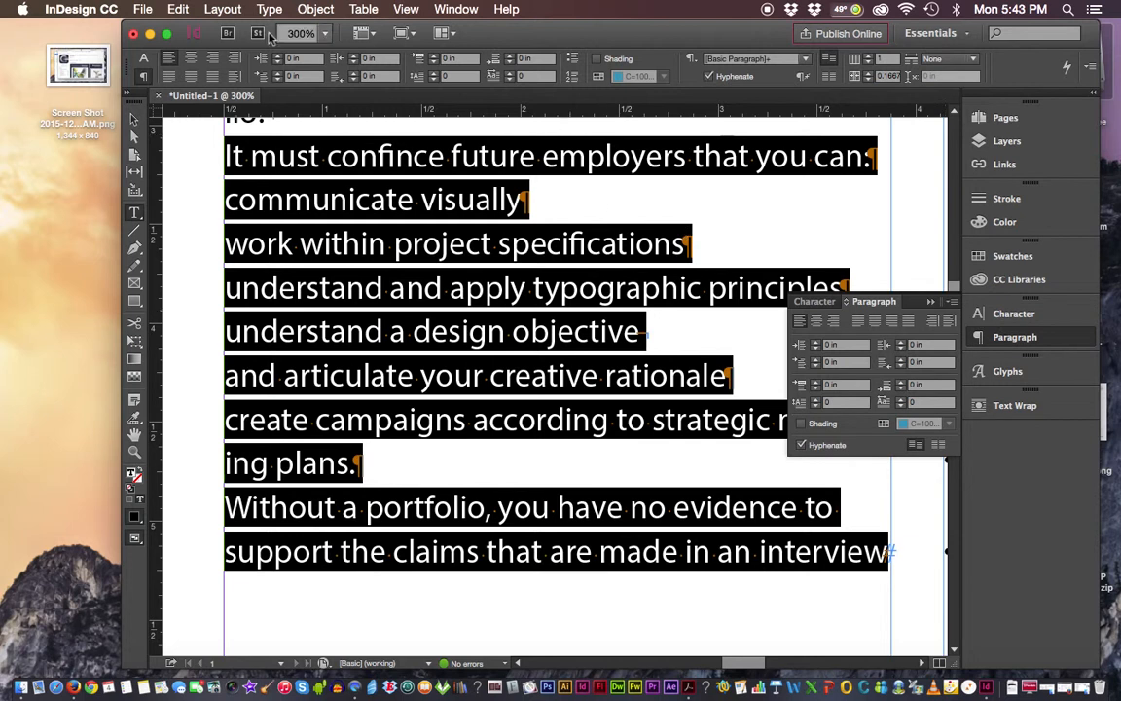
{"action": "left_click", "coordinate": [143, 59]}
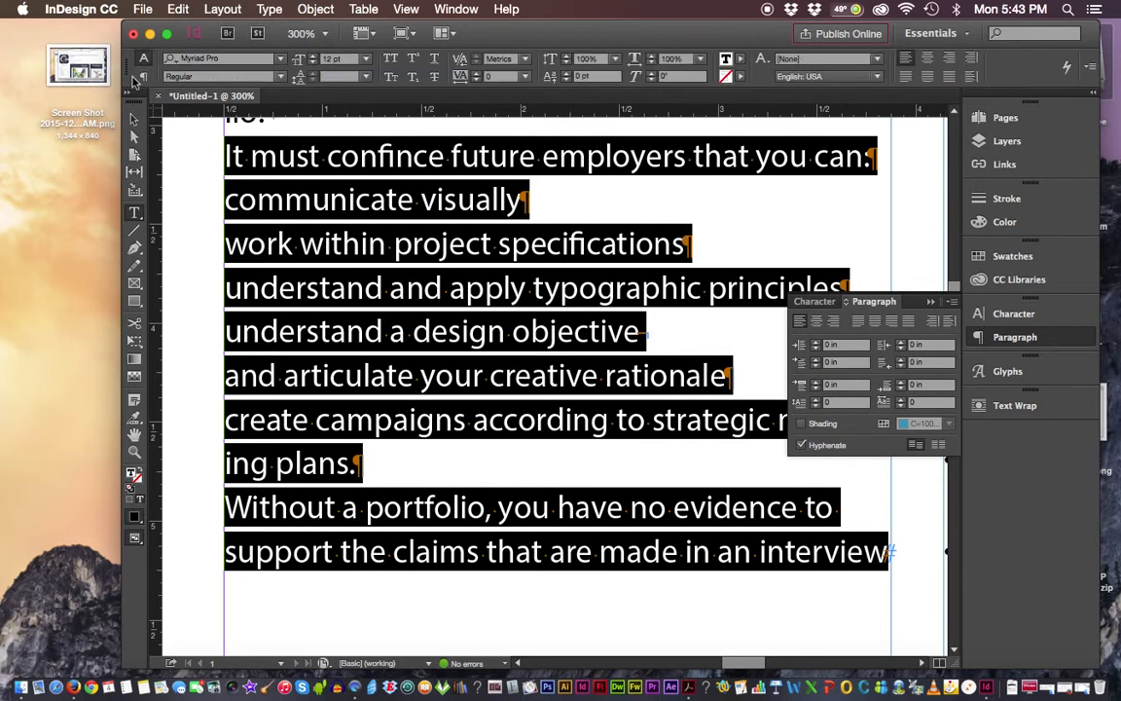
{"action": "left_click", "coordinate": [143, 76]}
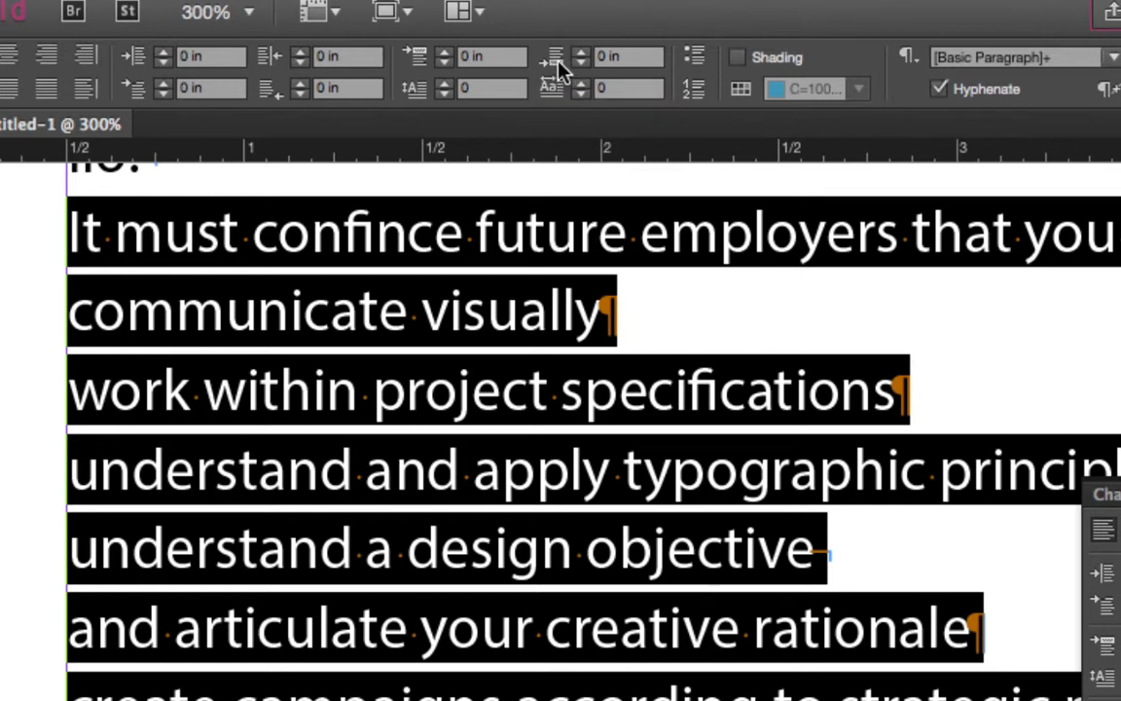
{"action": "left_click", "coordinate": [605, 57]}
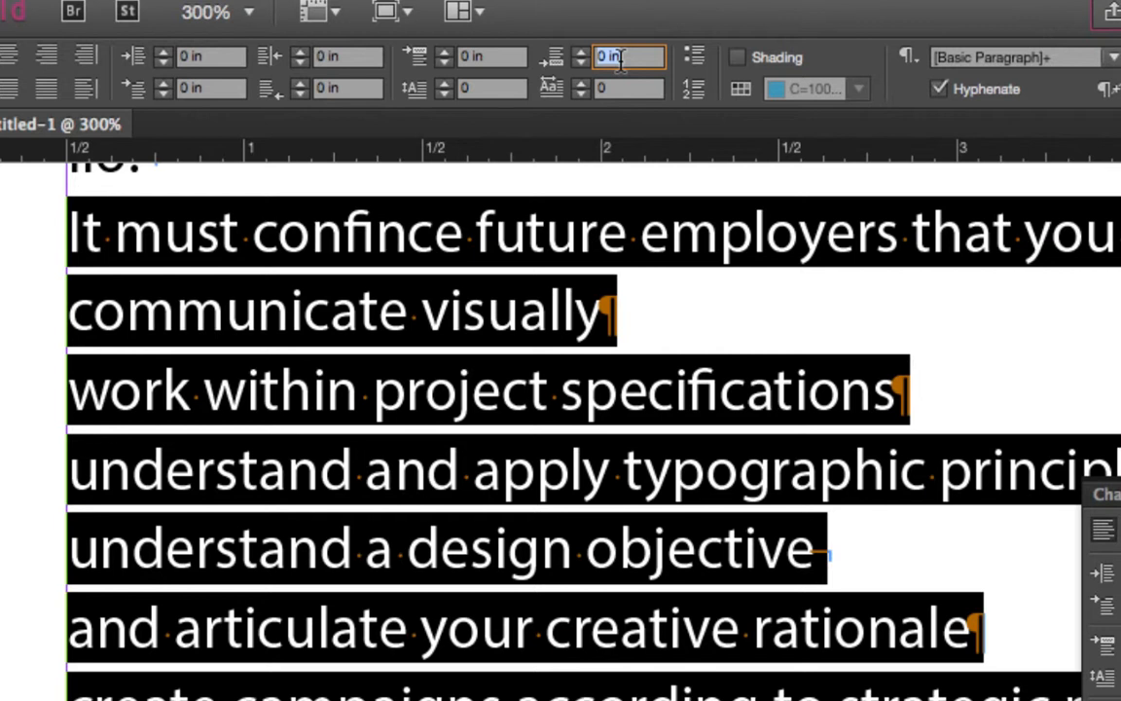
{"action": "type", "text": "6pt"}
{"action": "key", "text": "Return"}
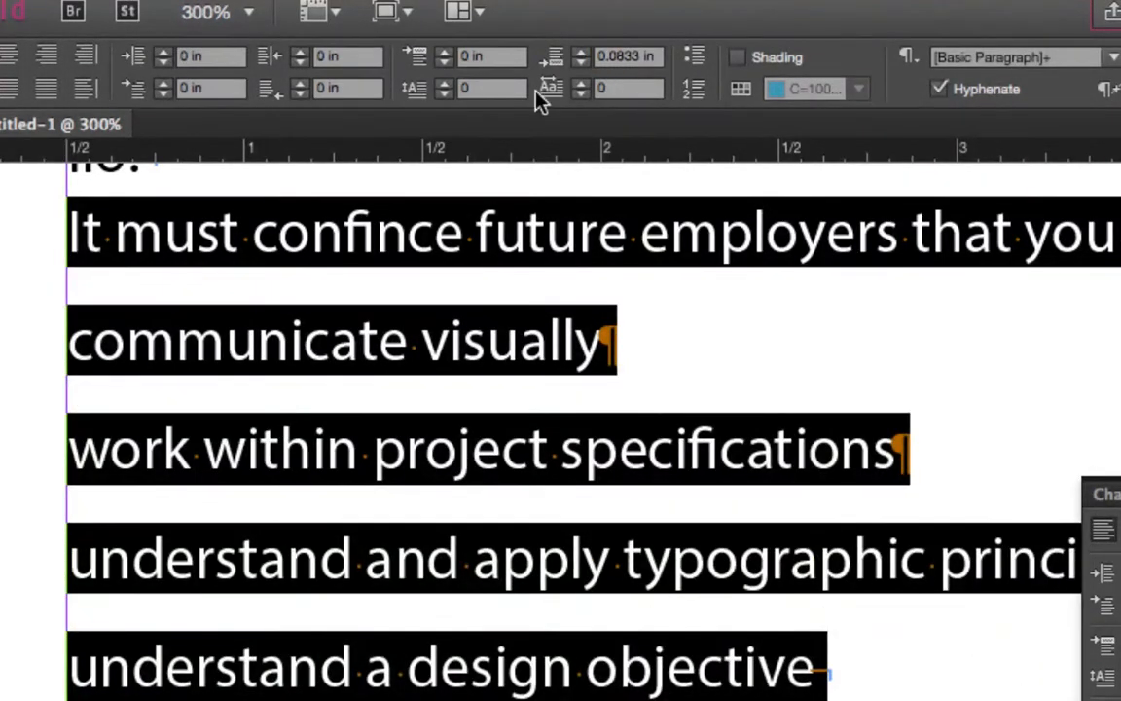
- Examine the spacing around the "communicate visually" paragraph mark and between the "understand a design objective" and "and articulate your creative rationale" lines
{"action": "left_click", "coordinate": [606, 347]}
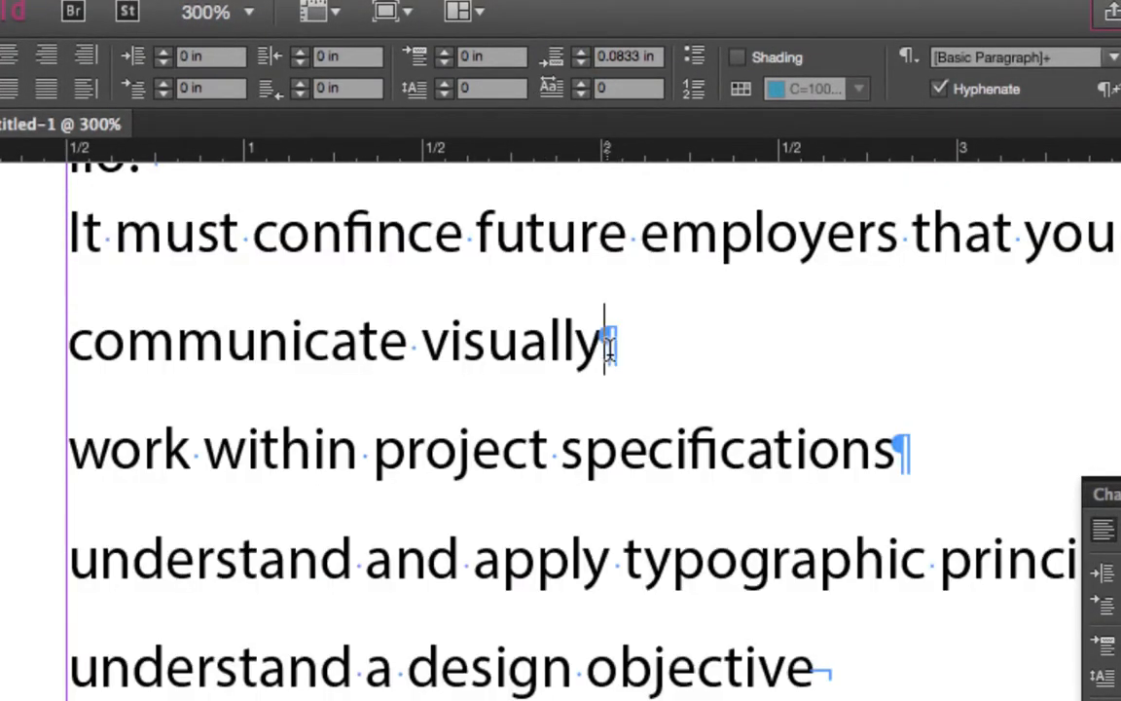
{"action": "key", "text": "shift+Right"}
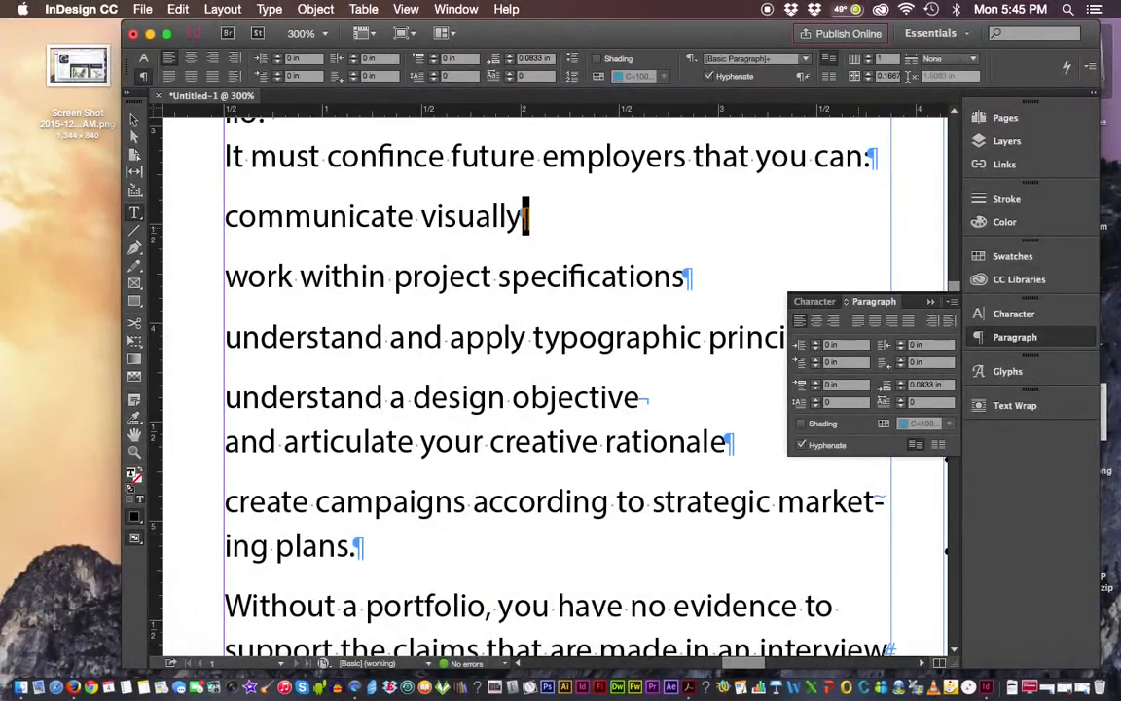
{"action": "key", "text": "super+alt+t"}
{"action": "scroll", "coordinate": [555, 390], "scroll_direction": "down", "scroll_amount": 2}
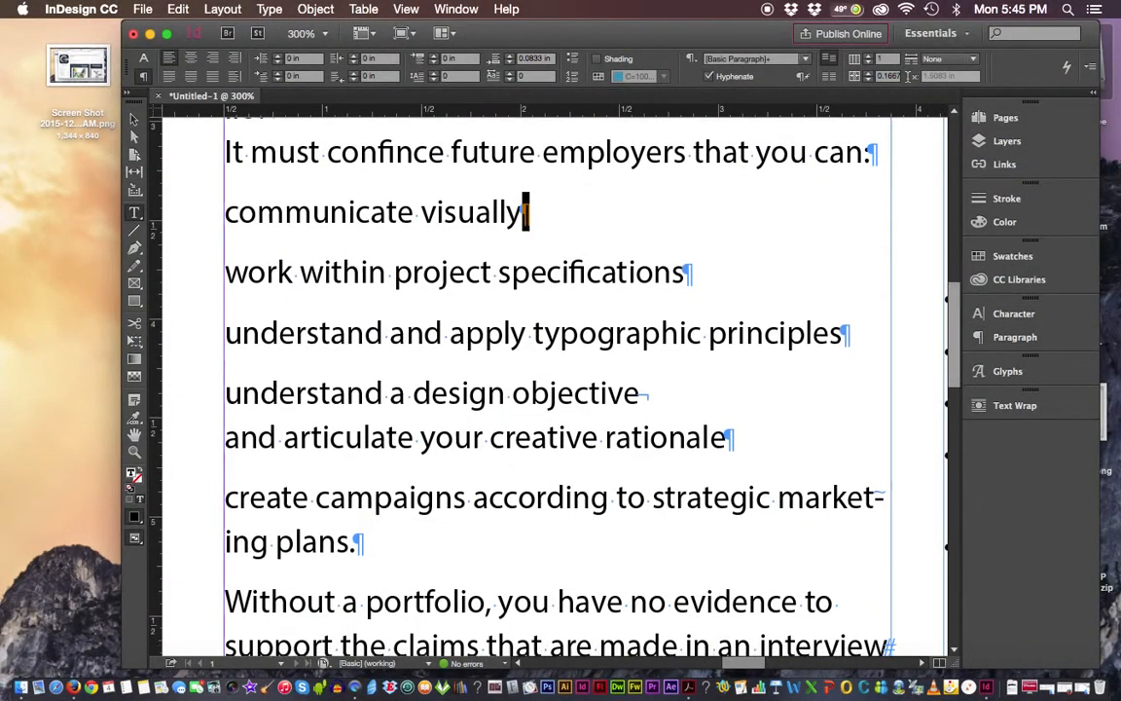
{"action": "scroll", "coordinate": [554, 390], "scroll_direction": "down", "scroll_amount": 1}
{"action": "left_click_drag", "start_coordinate": [243, 285], "coordinate": [646, 285]}
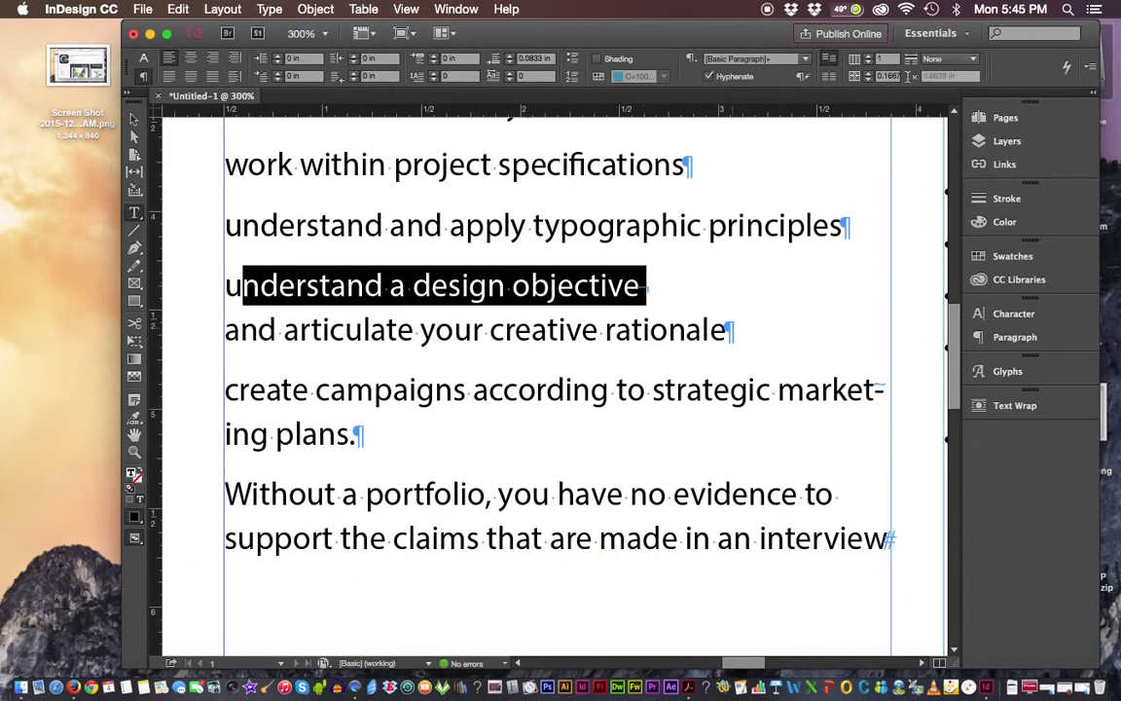
{"action": "left_click_drag", "start_coordinate": [224, 330], "coordinate": [731, 330]}
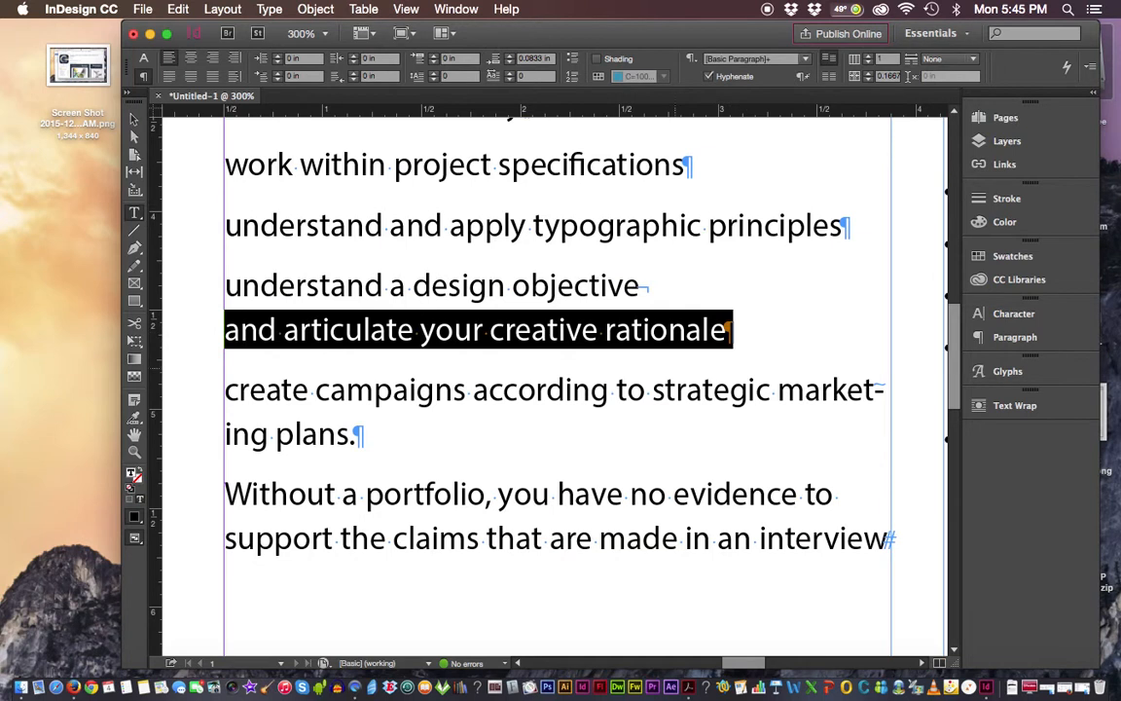
- Select the whole story in the left frame and set its leading to 15 pt
{"action": "left_click", "coordinate": [556, 493]}
{"action": "key", "text": "super+a"}
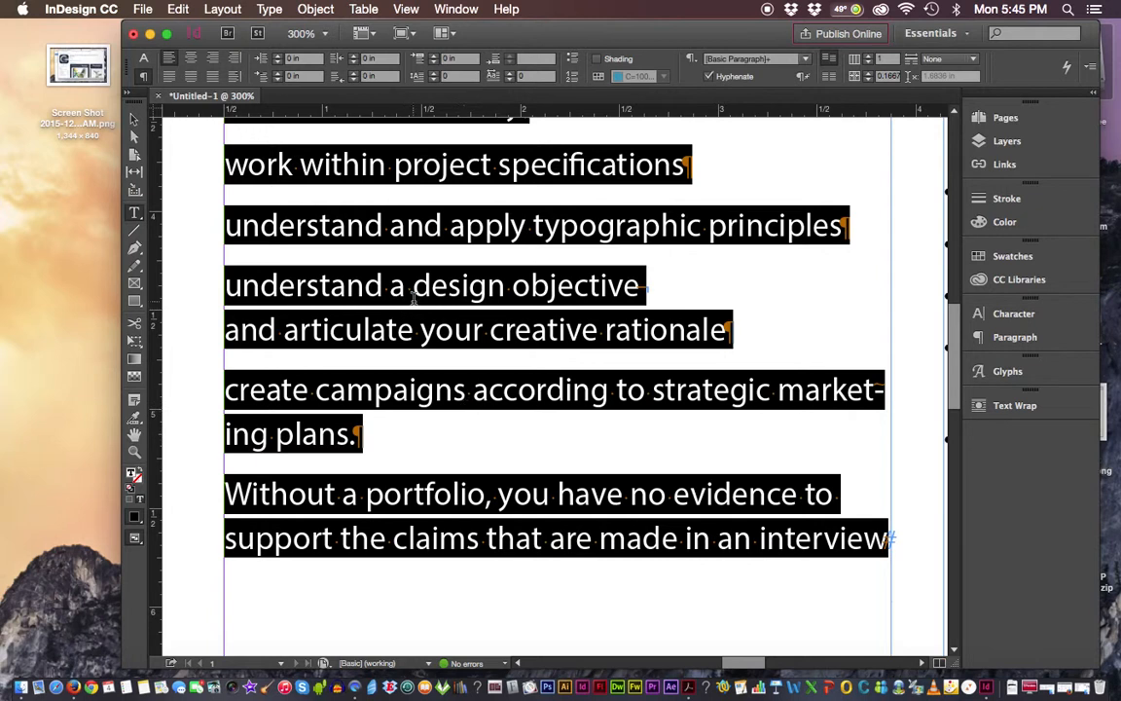
{"action": "left_click", "coordinate": [144, 58]}
{"action": "left_click", "coordinate": [335, 76]}
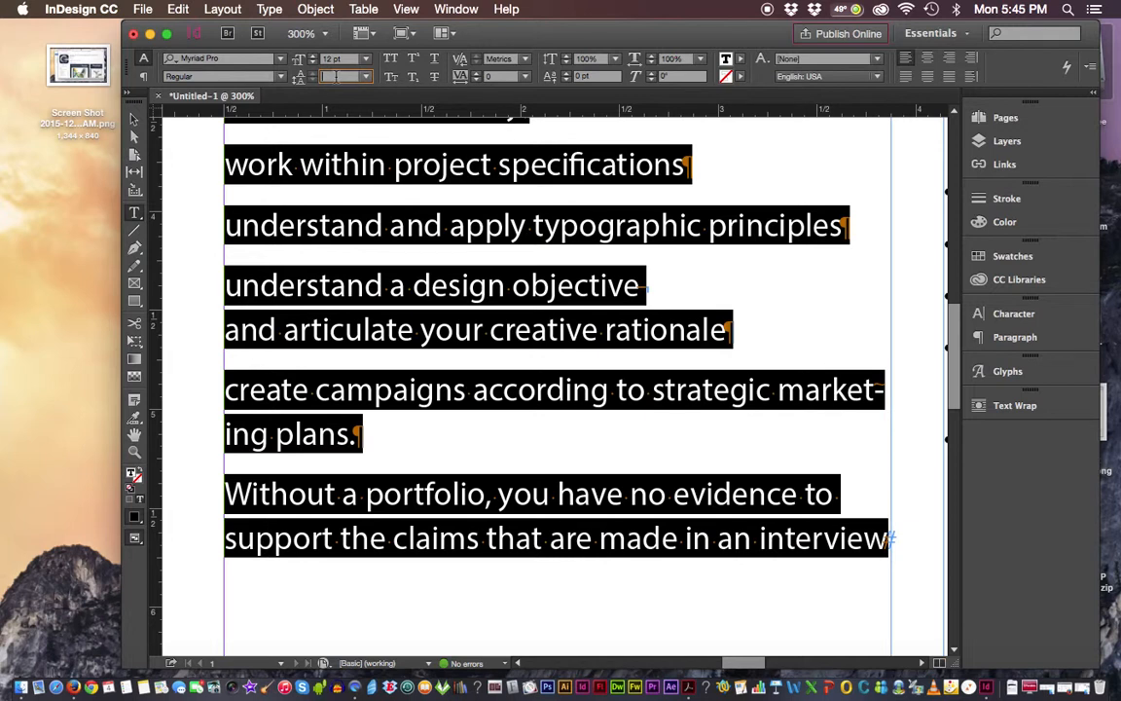
{"action": "type", "text": "15"}
{"action": "key", "text": "Return"}
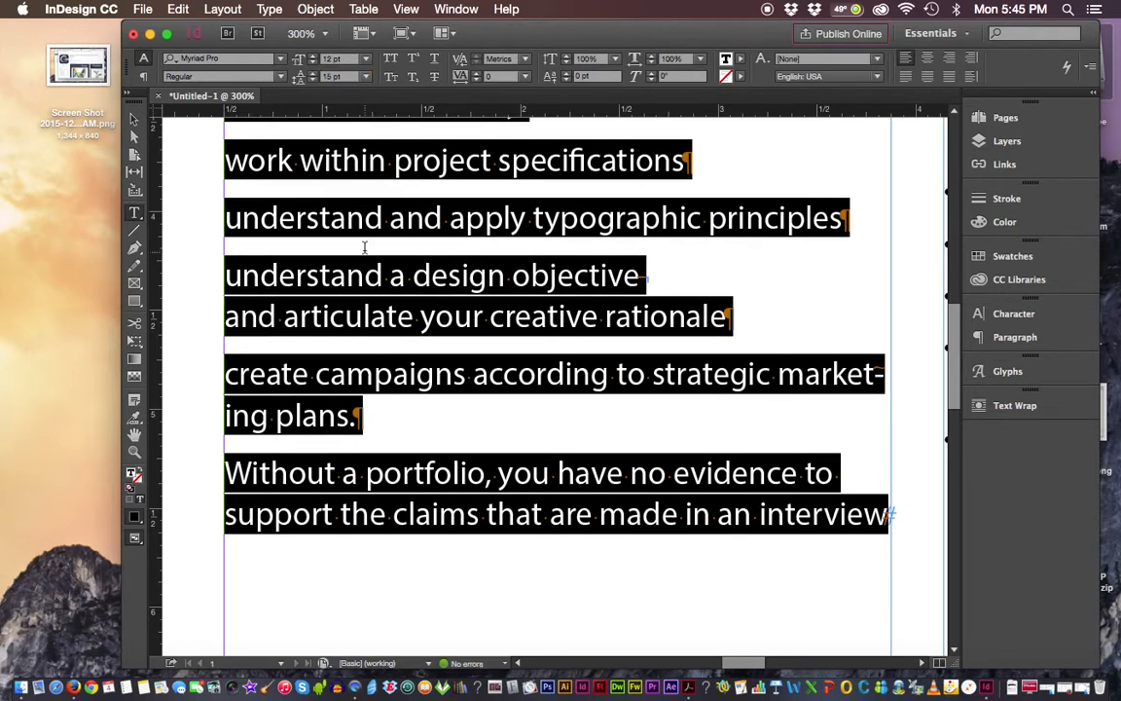
- Compare line and paragraph spacing across the page, highlighting the "Don't Underestimate" paragraph and part of "work within project specifications" in the left frame
{"action": "left_click", "coordinate": [841, 219]}
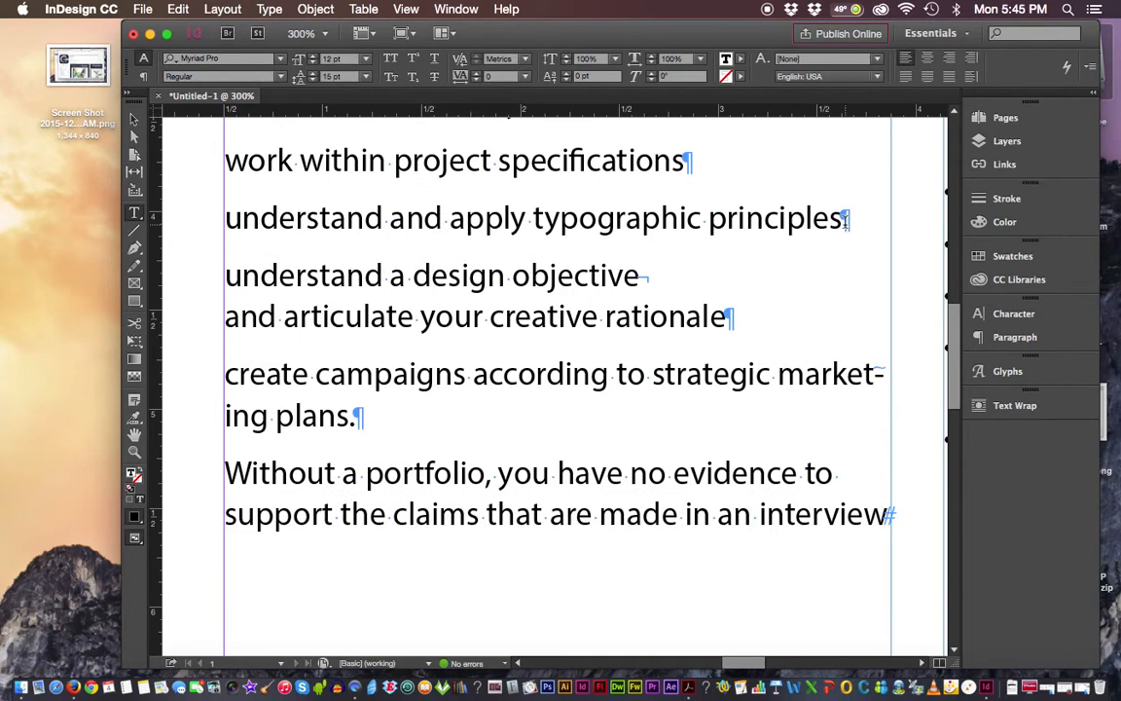
{"action": "left_click", "coordinate": [653, 278]}
{"action": "key", "text": "super+0"}
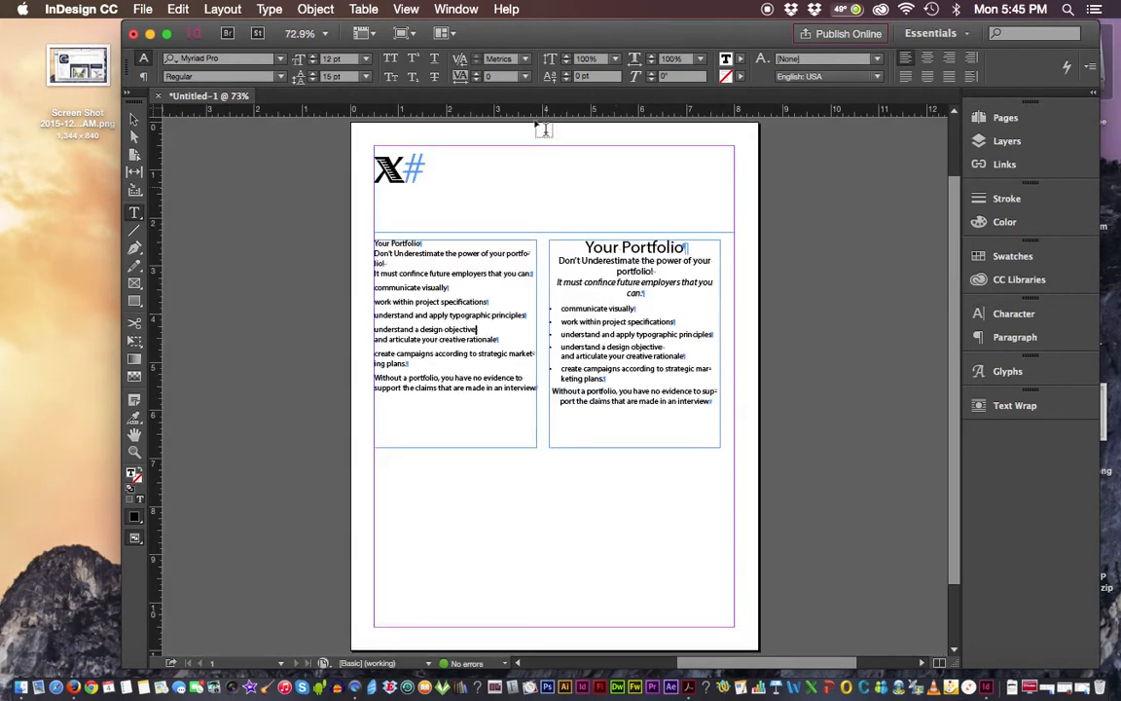
{"action": "left_click", "coordinate": [488, 357]}
{"action": "key", "text": "super+equal"}
{"action": "key", "text": "super+equal"}
{"action": "key", "text": "super+equal"}
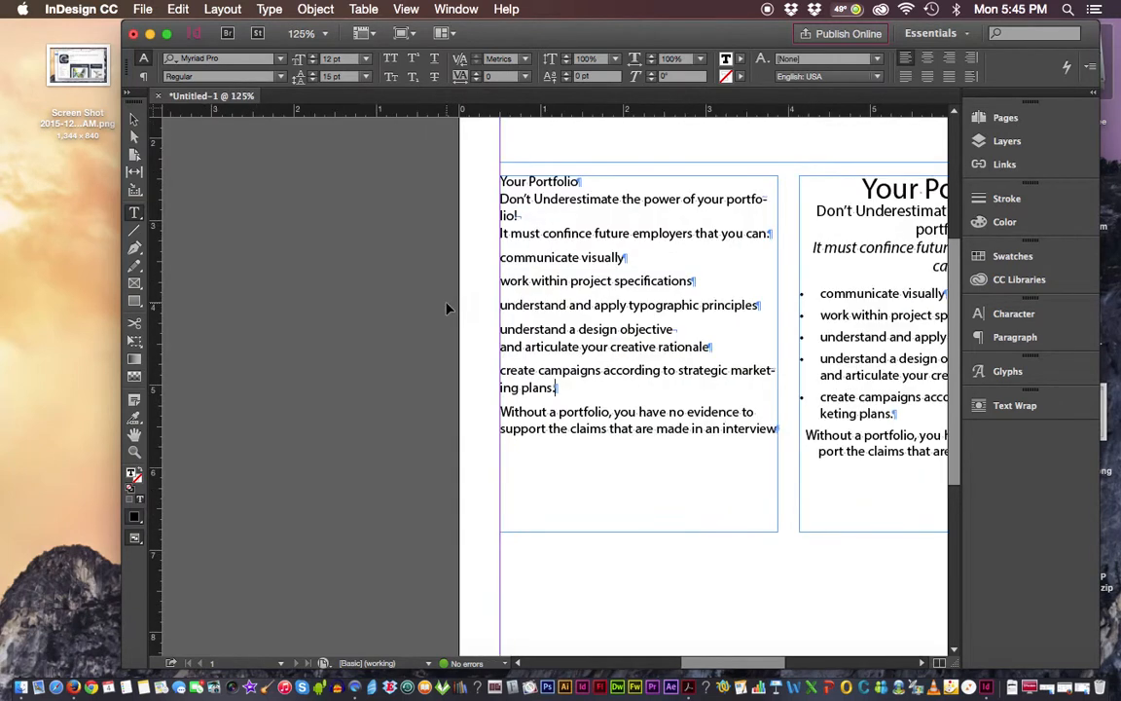
{"action": "left_click", "coordinate": [534, 200]}
{"action": "left_click_drag", "start_coordinate": [499, 198], "coordinate": [771, 234]}
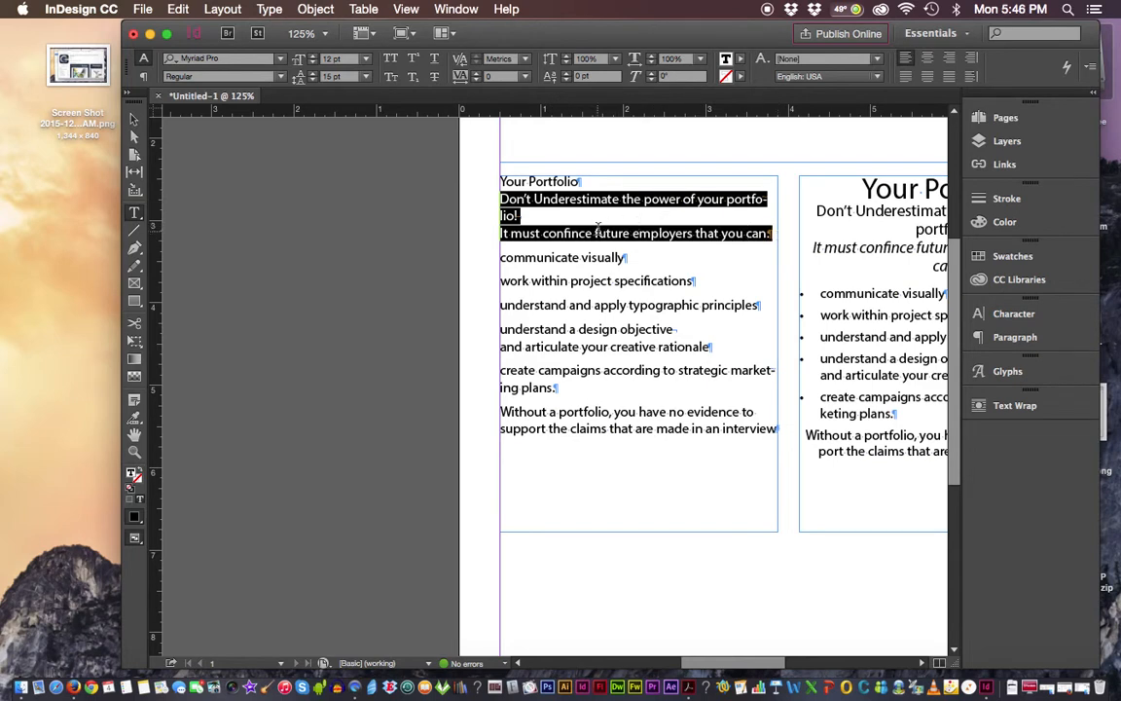
{"action": "left_click_drag", "start_coordinate": [510, 281], "coordinate": [642, 282]}
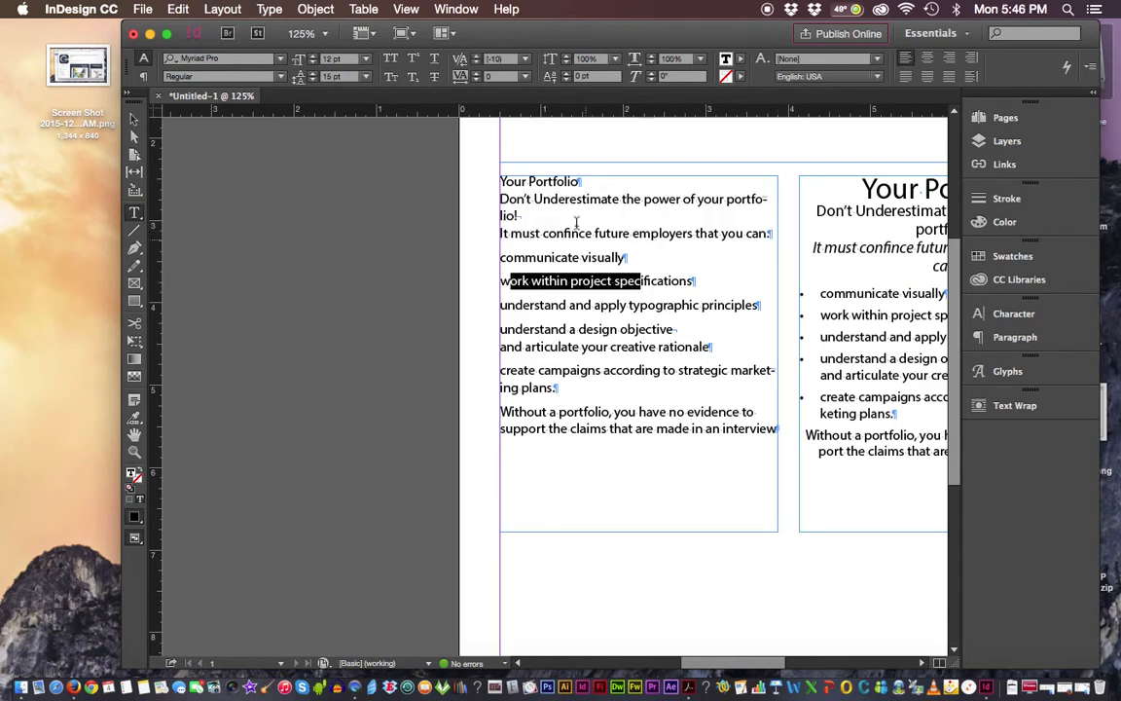
- Try a larger leading on the "Your Portfolio" heading in the left frame, and reduce it again
{"action": "left_click_drag", "start_coordinate": [500, 181], "coordinate": [629, 181]}
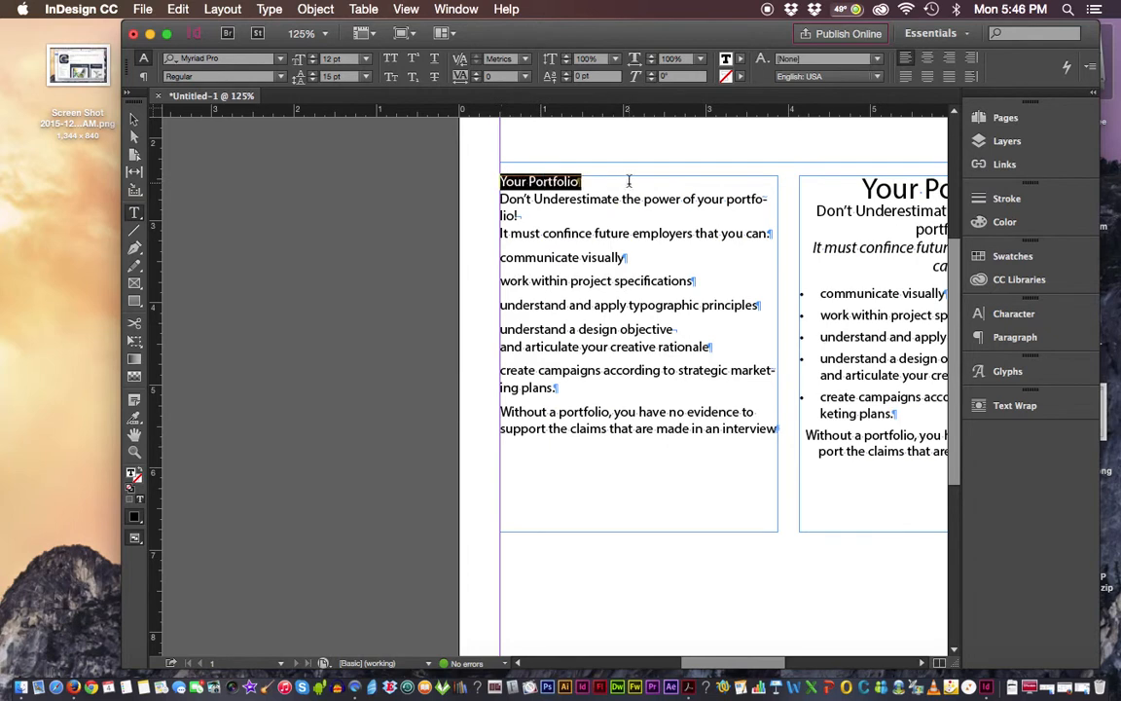
{"action": "left_click", "coordinate": [313, 76]}
{"action": "left_click", "coordinate": [314, 75]}
{"action": "left_click", "coordinate": [314, 75]}
{"action": "left_click", "coordinate": [313, 80]}
{"action": "left_click", "coordinate": [313, 81]}
{"action": "left_click", "coordinate": [314, 81]}
{"action": "left_click", "coordinate": [314, 81]}
{"action": "left_click", "coordinate": [496, 180]}
- Raise the leading of the two "Don't Underestimate the power of your portfolio!" lines in the left frame to 20 pt
{"action": "left_click_drag", "start_coordinate": [504, 198], "coordinate": [572, 211]}
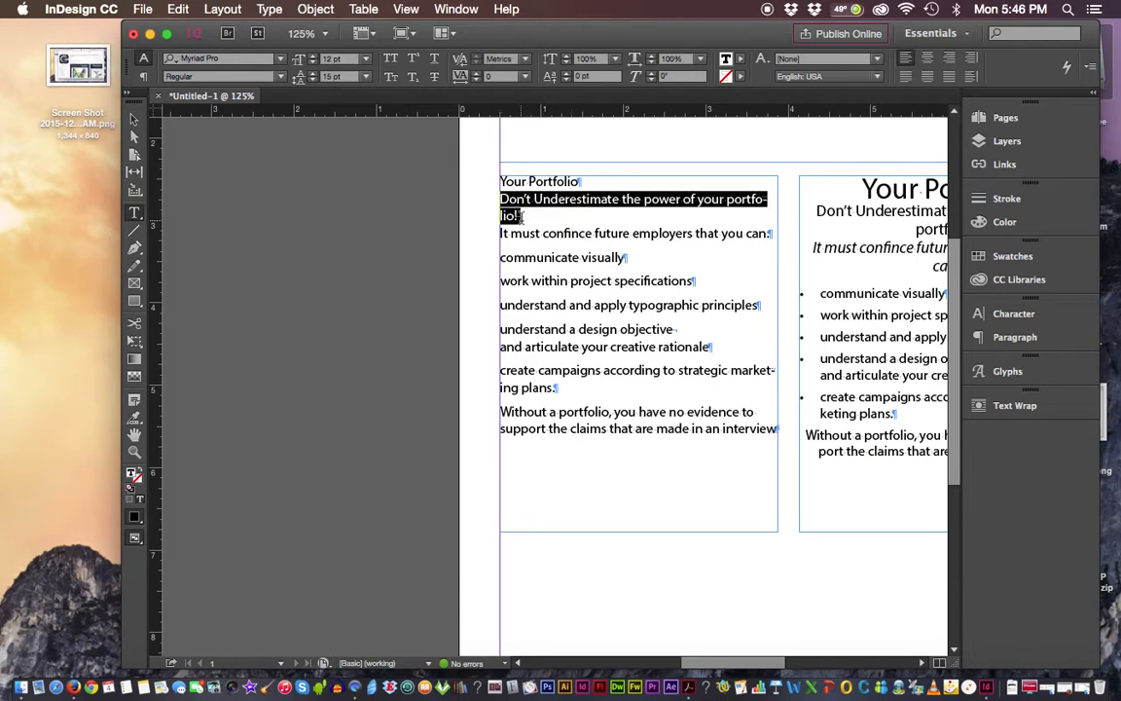
{"action": "left_click", "coordinate": [313, 76]}
{"action": "left_click", "coordinate": [314, 76]}
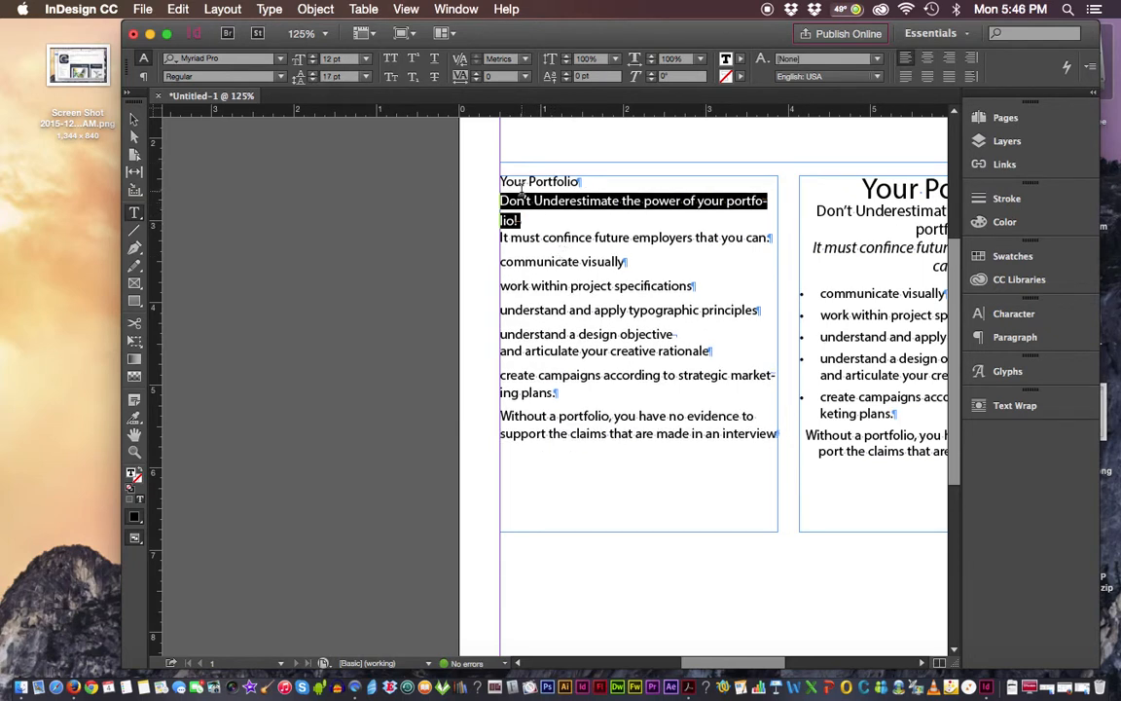
{"action": "left_click", "coordinate": [313, 75]}
{"action": "left_click", "coordinate": [313, 76]}
{"action": "left_click", "coordinate": [313, 76]}
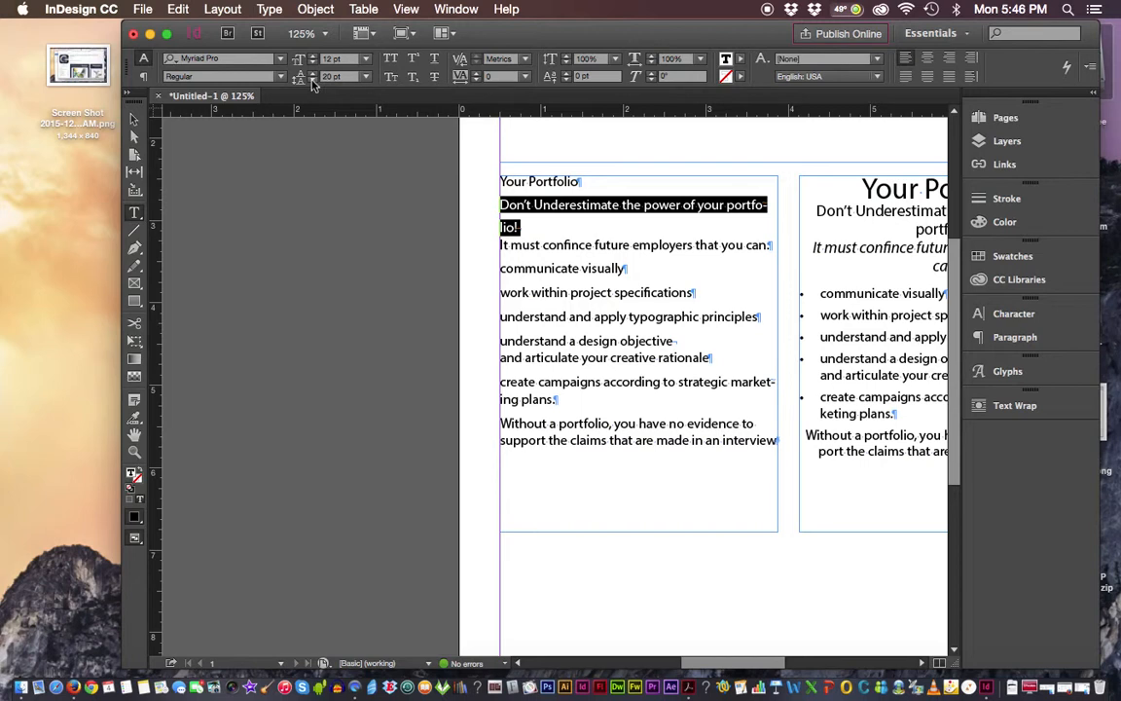
- Reduce the leading of the selected "Don't Underestimate" lines to 15 pt
{"action": "left_click", "coordinate": [313, 82]}
{"action": "left_click", "coordinate": [313, 81]}
{"action": "left_click", "coordinate": [312, 82]}
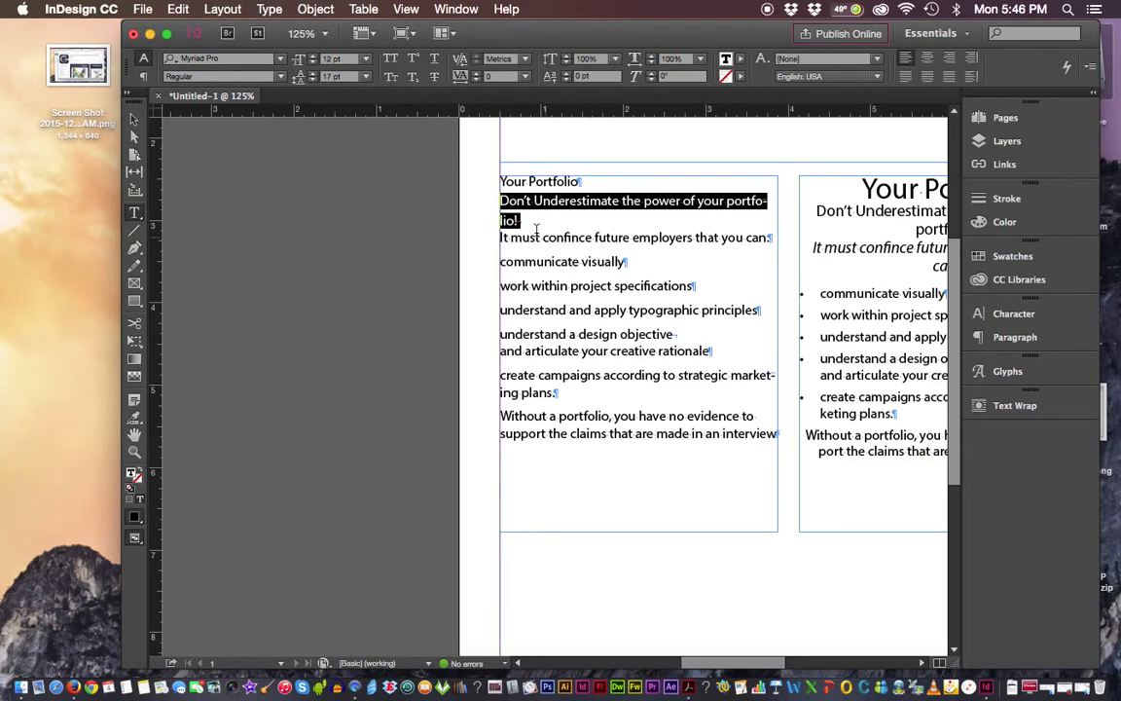
{"action": "left_click", "coordinate": [312, 81]}
{"action": "left_click", "coordinate": [312, 82]}
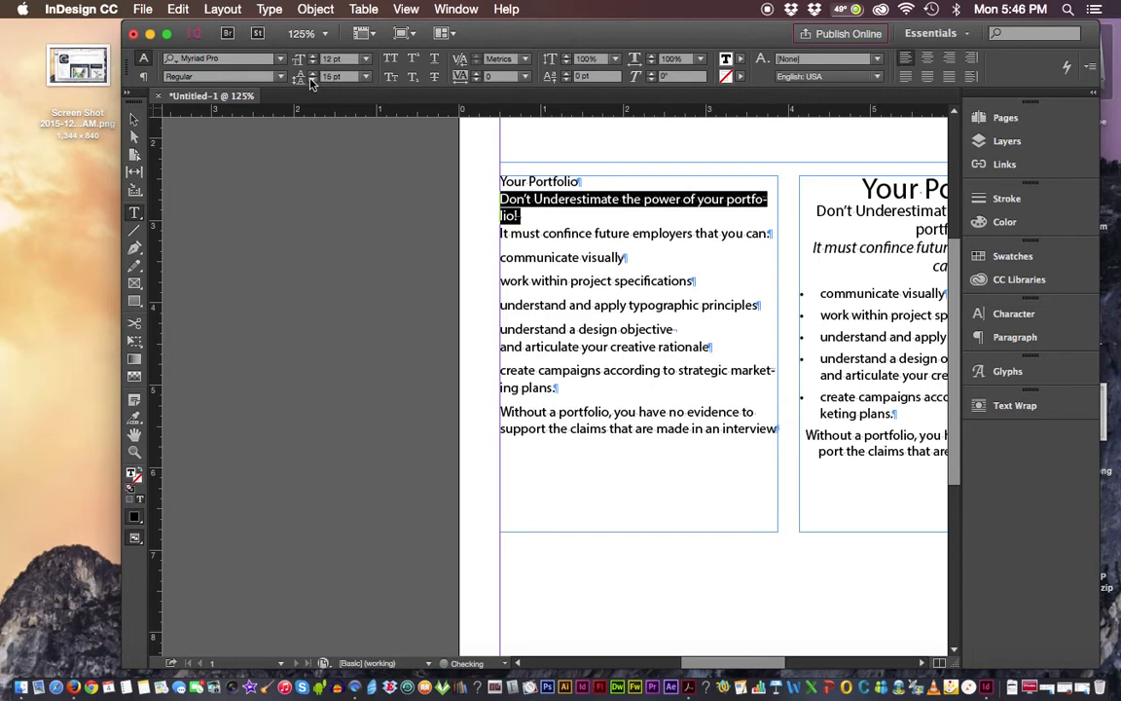
- Highlight the "create campaigns" text and the whole closing "Without a portfolio" paragraph in the left frame to compare their line spacing
{"action": "left_click", "coordinate": [503, 374]}
{"action": "triple_click", "coordinate": [503, 374]}
{"action": "left_click", "coordinate": [502, 412]}
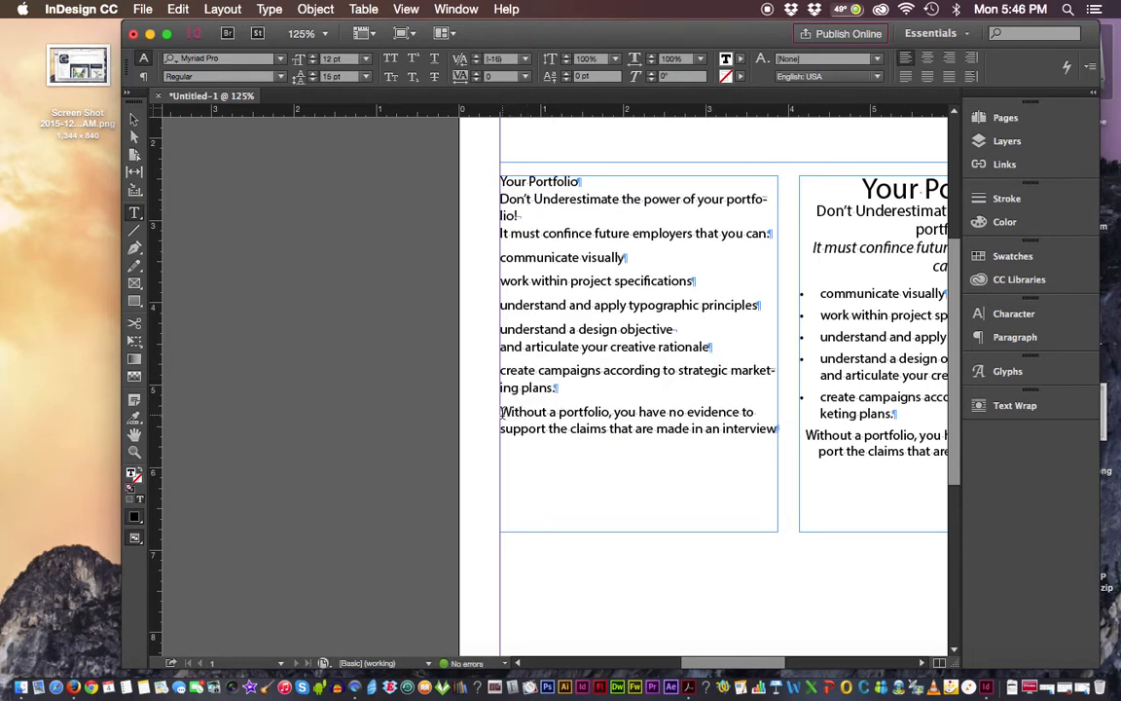
{"action": "triple_click", "coordinate": [502, 413]}
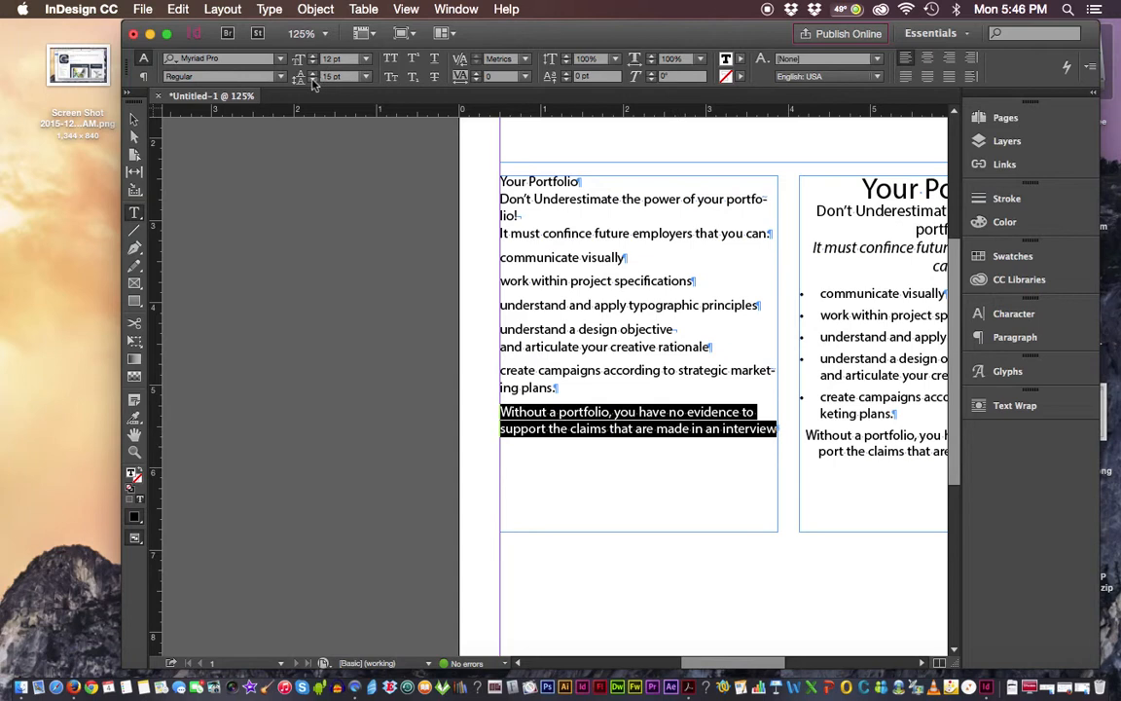
- Select the whole "Your Portfolio" heading in the left frame, including its paragraph mark
{"action": "left_click", "coordinate": [502, 181]}
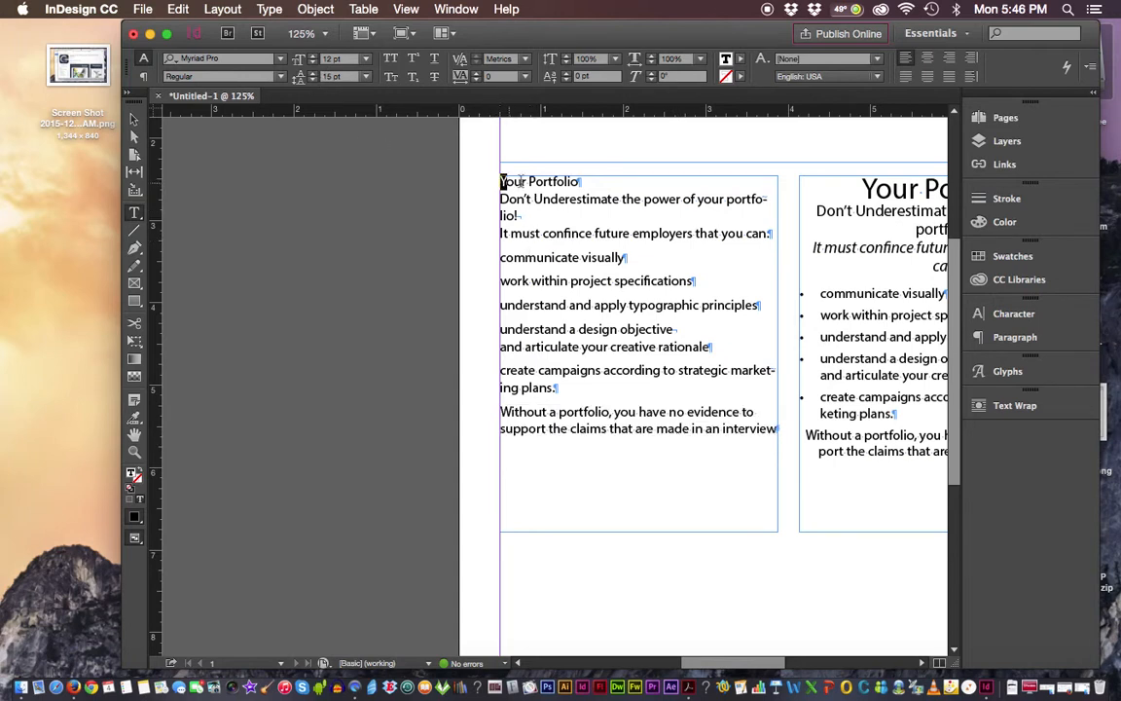
{"action": "left_click_drag", "start_coordinate": [502, 181], "coordinate": [602, 183]}
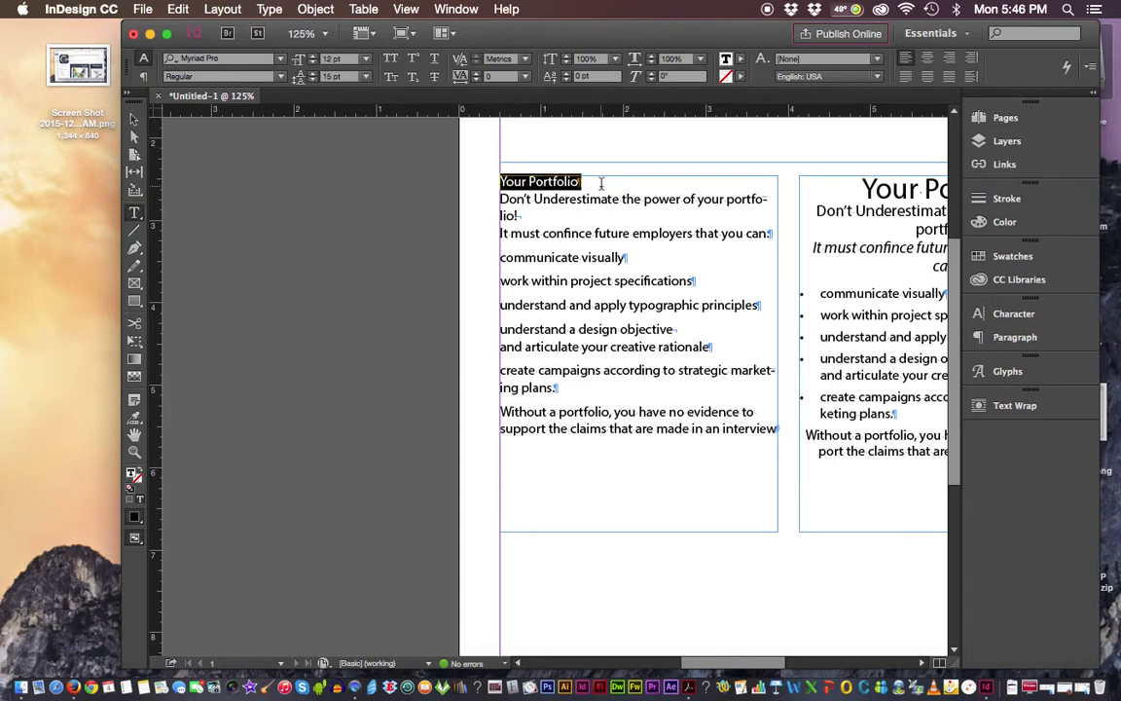